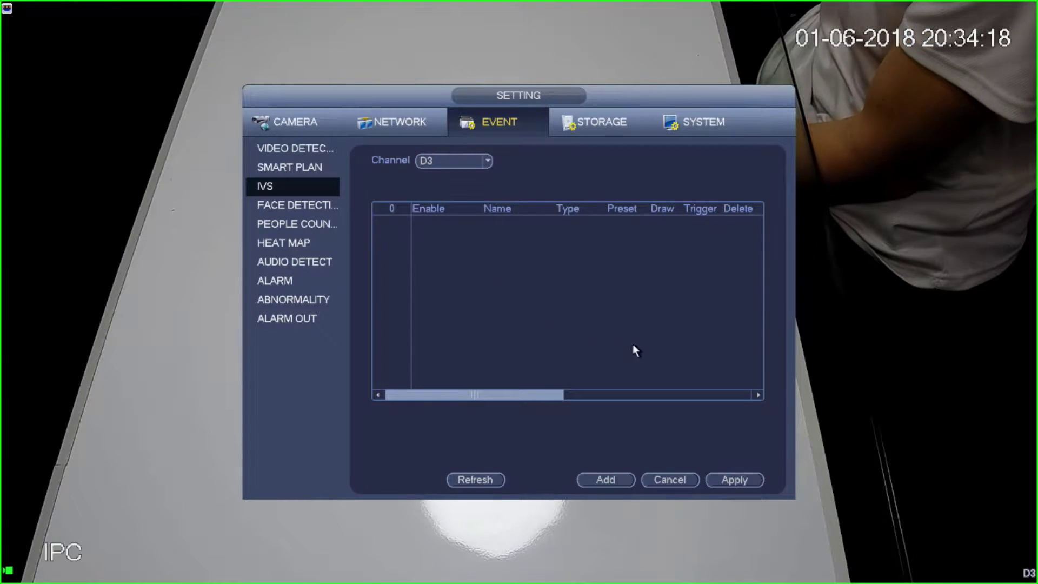
Step: Add an IVS rule for channel D3 with Tripwire as its type
{"action": "left_click", "coordinate": [614, 483]}
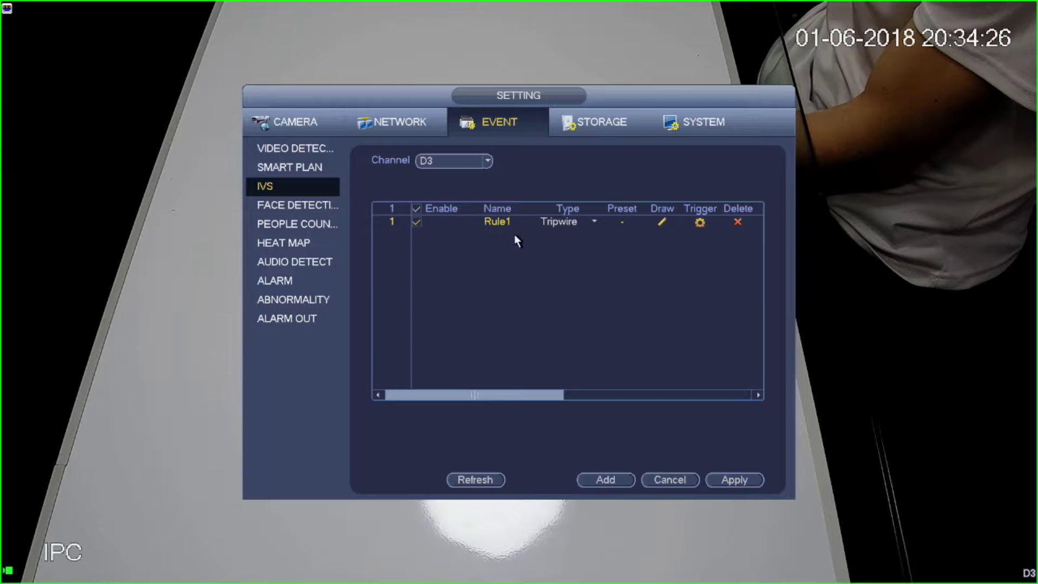
{"action": "left_click", "coordinate": [590, 224]}
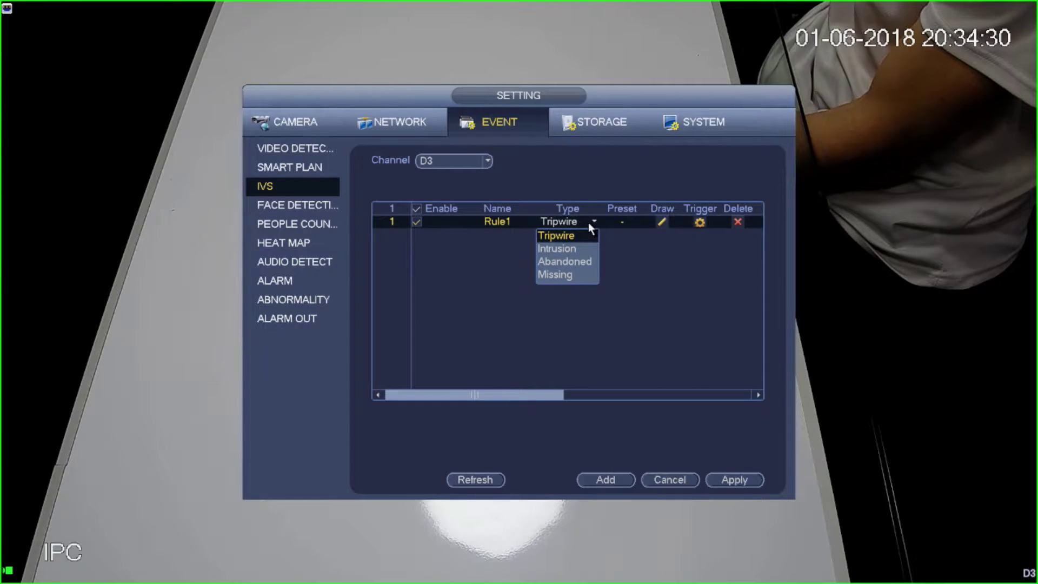
{"action": "left_click", "coordinate": [589, 222]}
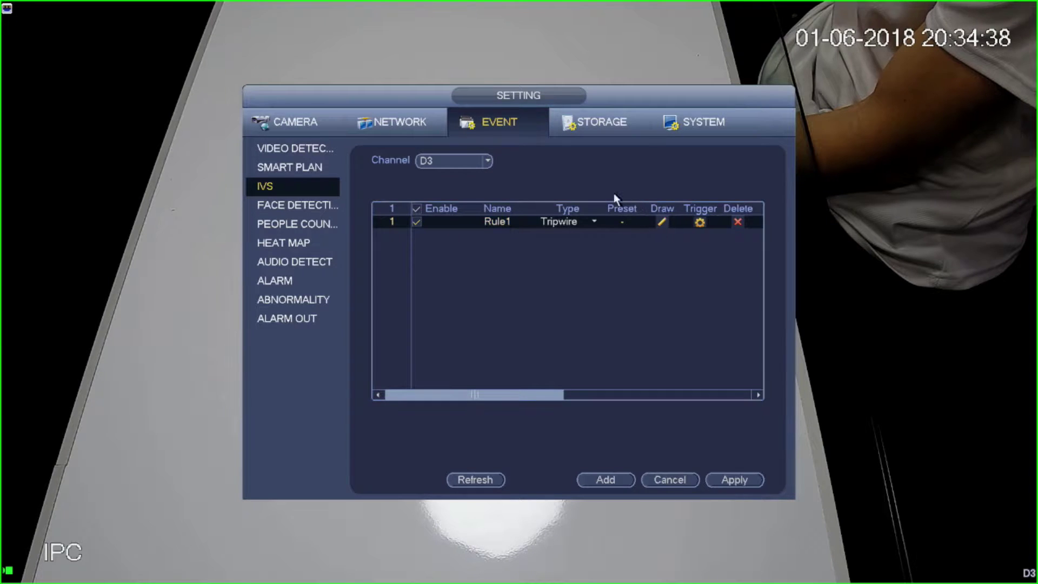
Step: Draw Rule1's tripwire along the black line on the whiteboard, using Both as the direction
{"action": "left_click", "coordinate": [661, 221]}
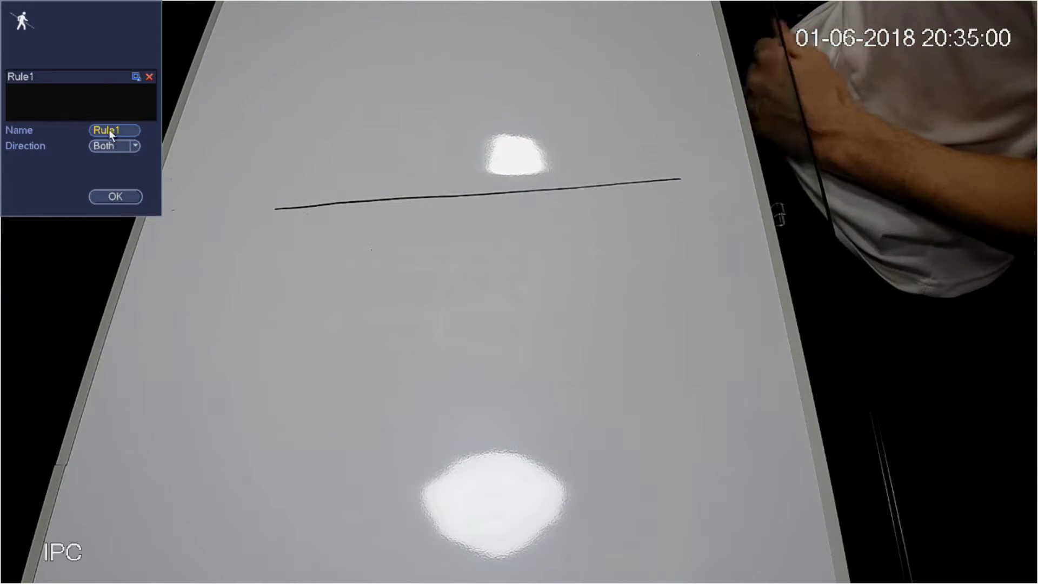
{"action": "left_click", "coordinate": [274, 207]}
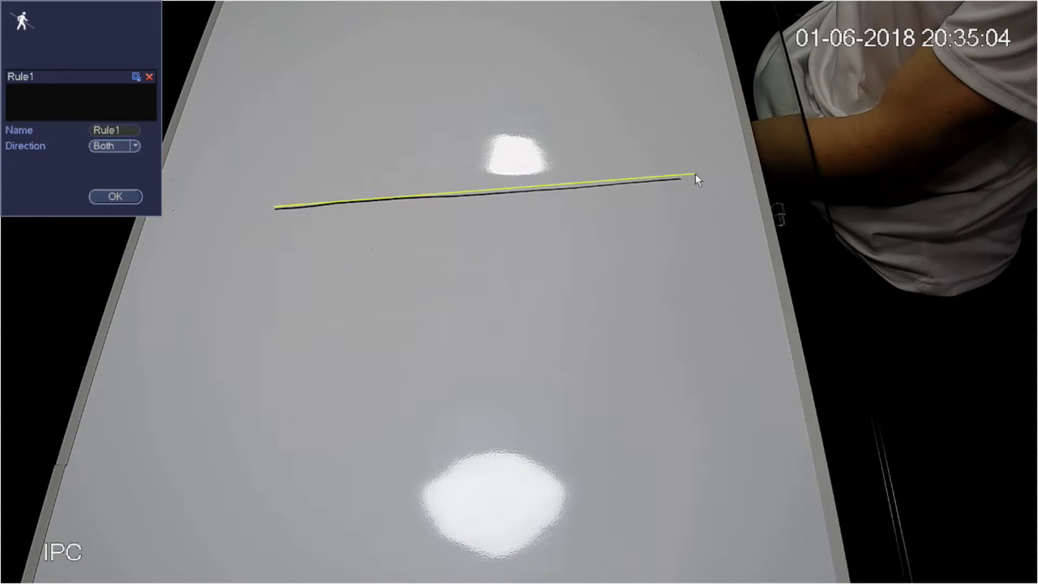
{"action": "left_click", "coordinate": [678, 181]}
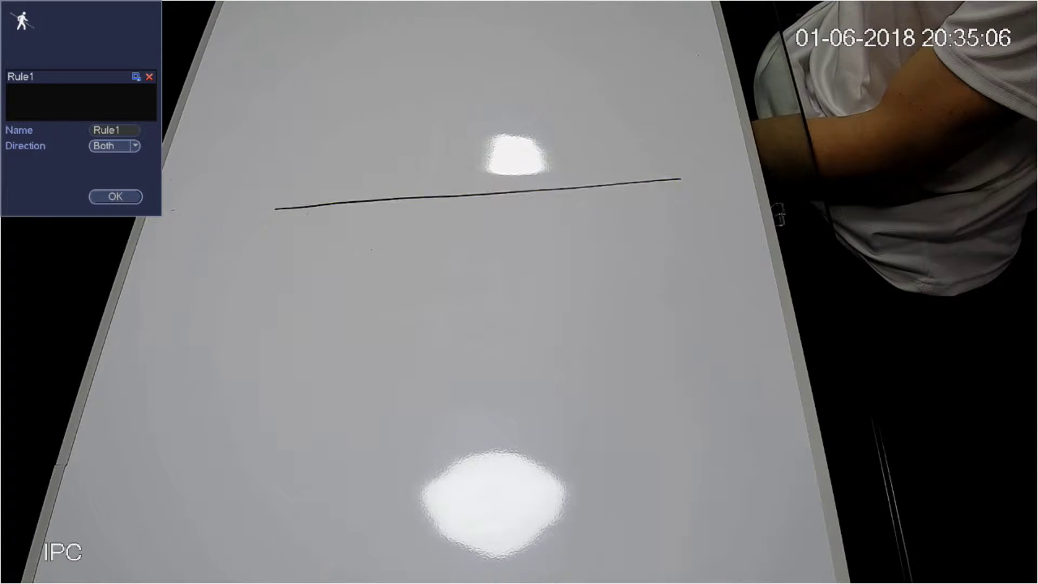
{"action": "right_click", "coordinate": [681, 216]}
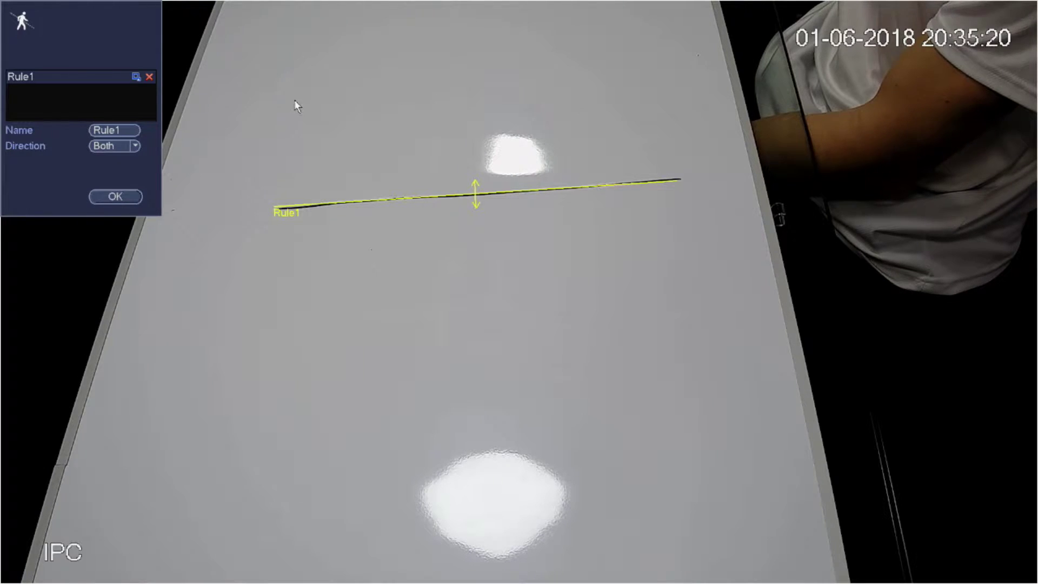
{"action": "left_click", "coordinate": [126, 148]}
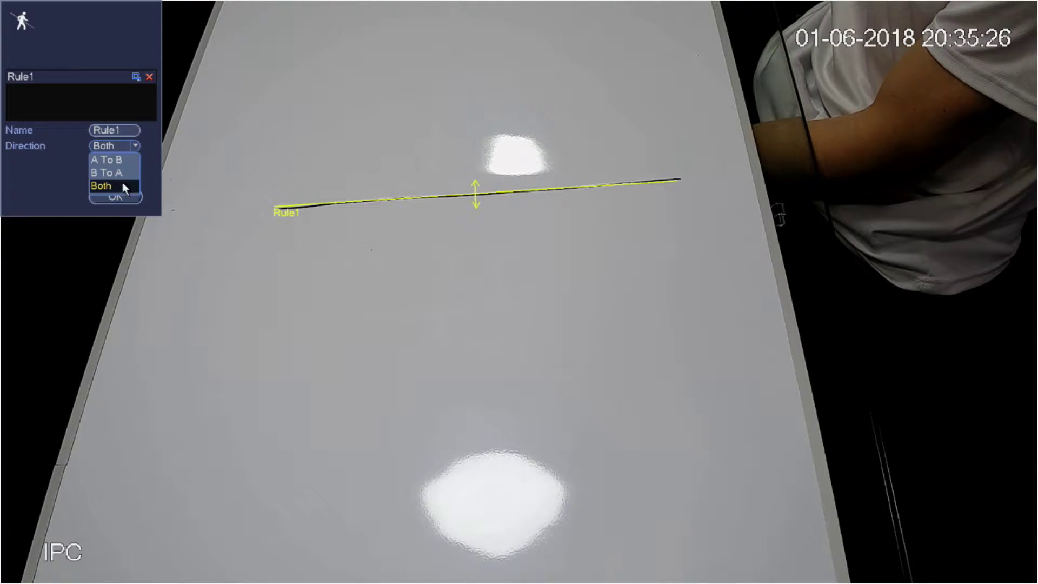
{"action": "left_click", "coordinate": [58, 184]}
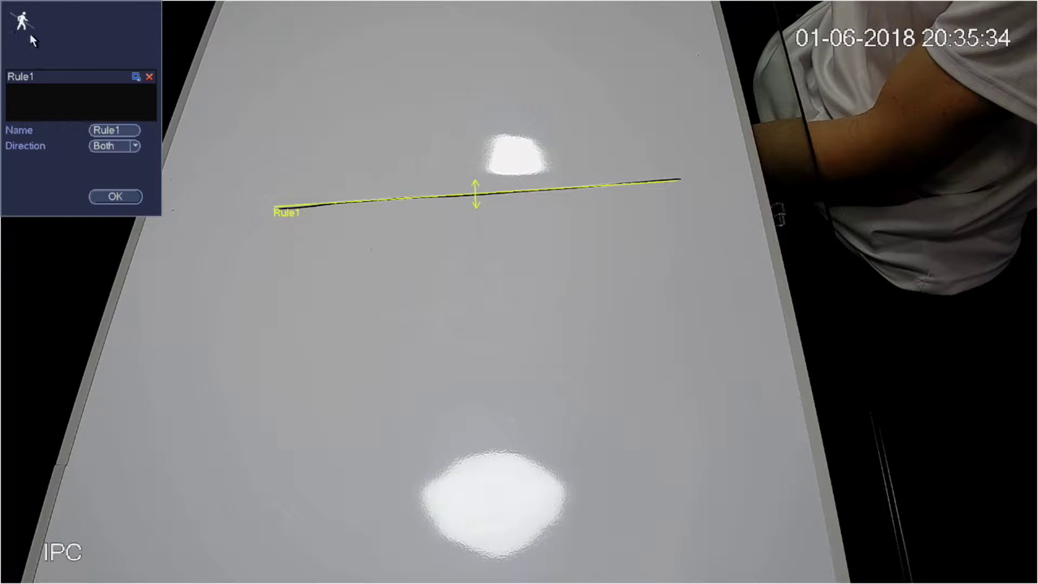
Step: Resize Rule1's target filter to a small box near the image centre and a large box over the lower-left area, and confirm
{"action": "left_click", "coordinate": [130, 80]}
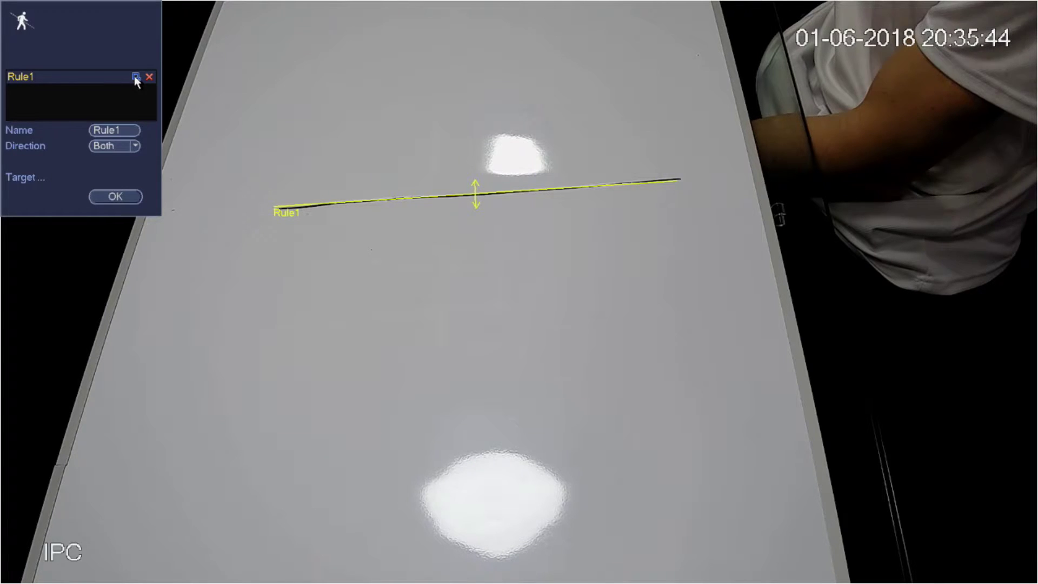
{"action": "left_click", "coordinate": [134, 77]}
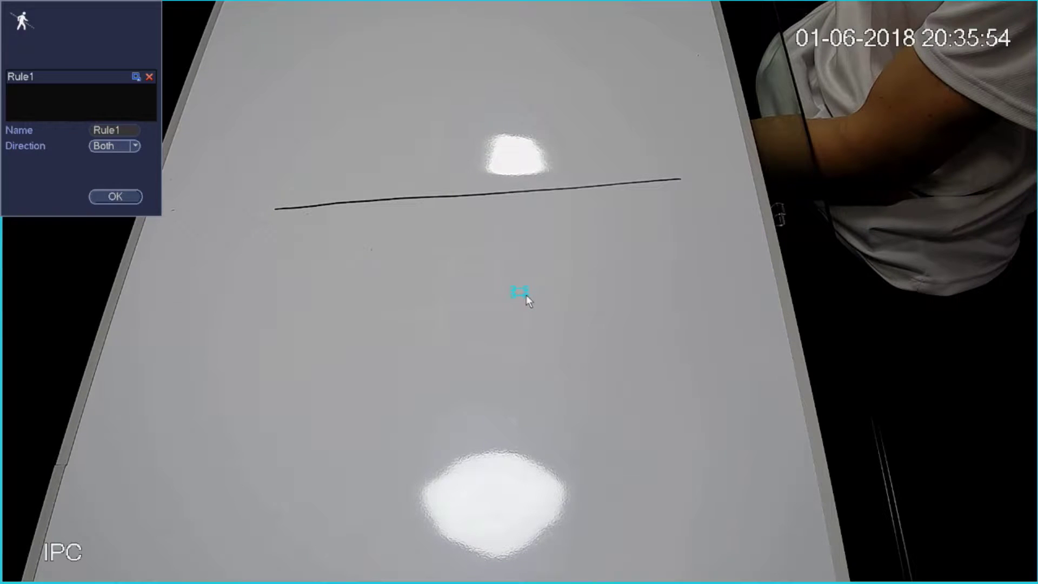
{"action": "left_click_drag", "start_coordinate": [660, 398], "coordinate": [550, 322]}
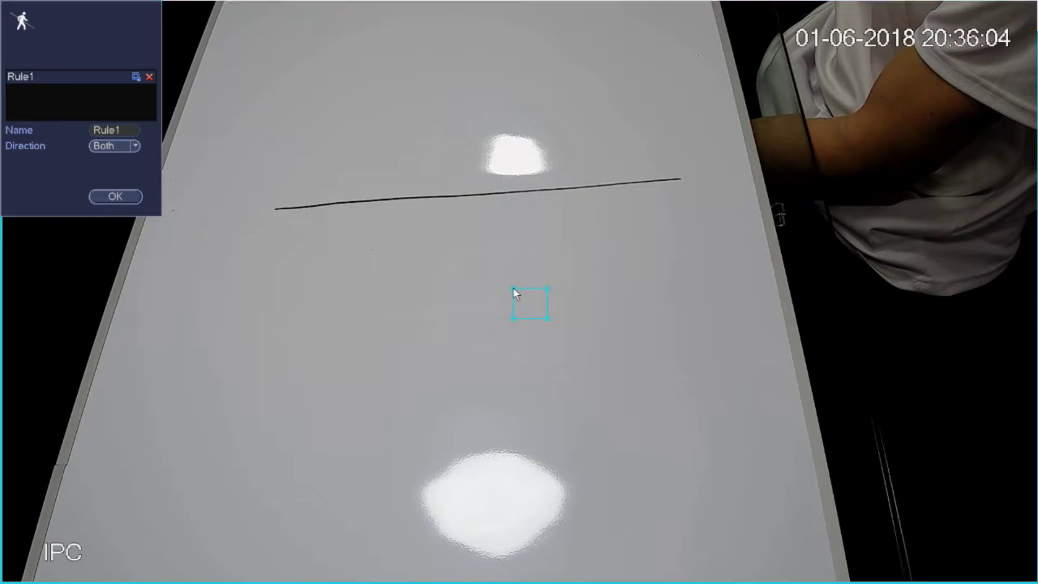
{"action": "mouse_move", "coordinate": [514, 289]}
{"action": "left_mouse_down"}
{"action": "mouse_move", "coordinate": [488, 222]}
{"action": "mouse_move", "coordinate": [472, 258]}
{"action": "mouse_move", "coordinate": [505, 277]}
{"action": "left_mouse_up"}
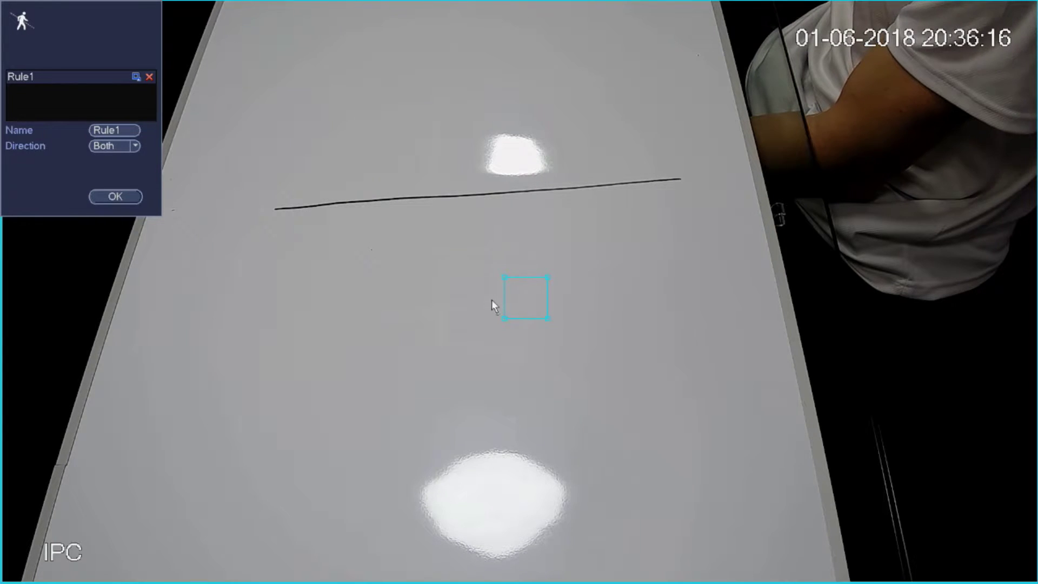
{"action": "mouse_move", "coordinate": [2, 5]}
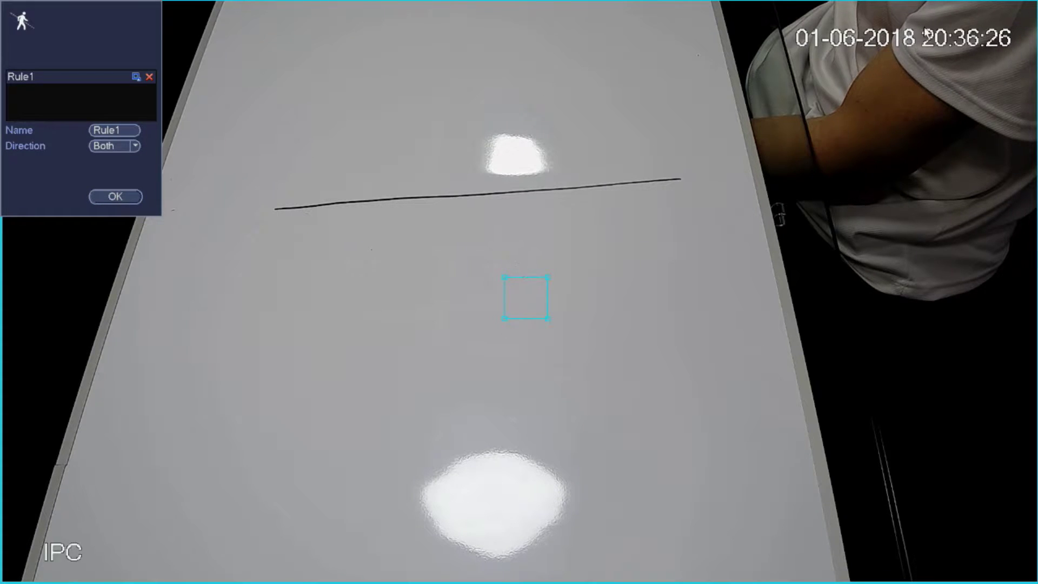
{"action": "left_click_drag", "start_coordinate": [1036, 2], "coordinate": [626, 245]}
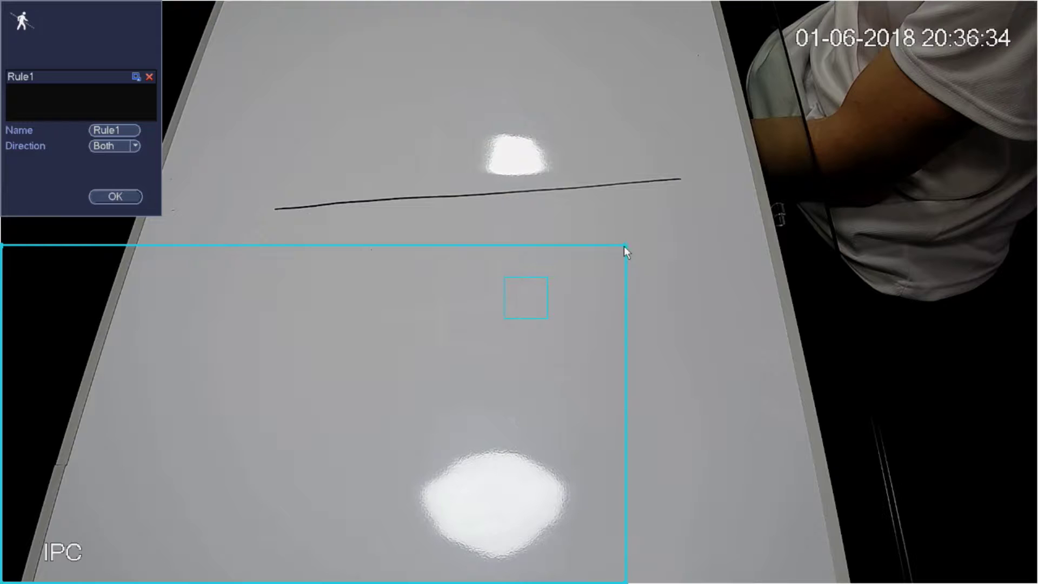
{"action": "left_click", "coordinate": [104, 201]}
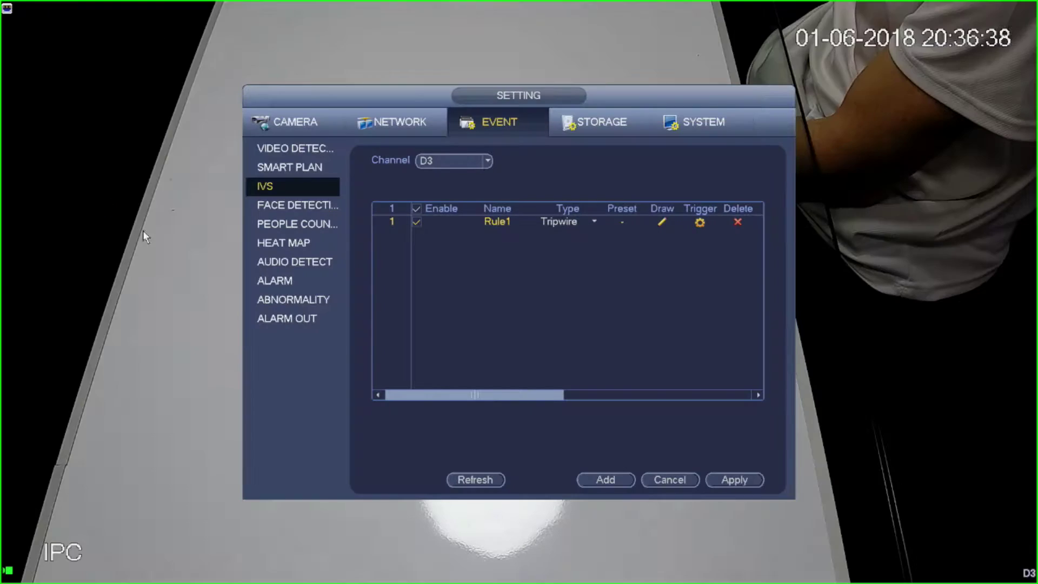
Step: Enable the buzzer in Rule1's trigger settings, with no voice prompt file, and confirm them
{"action": "left_click", "coordinate": [699, 223]}
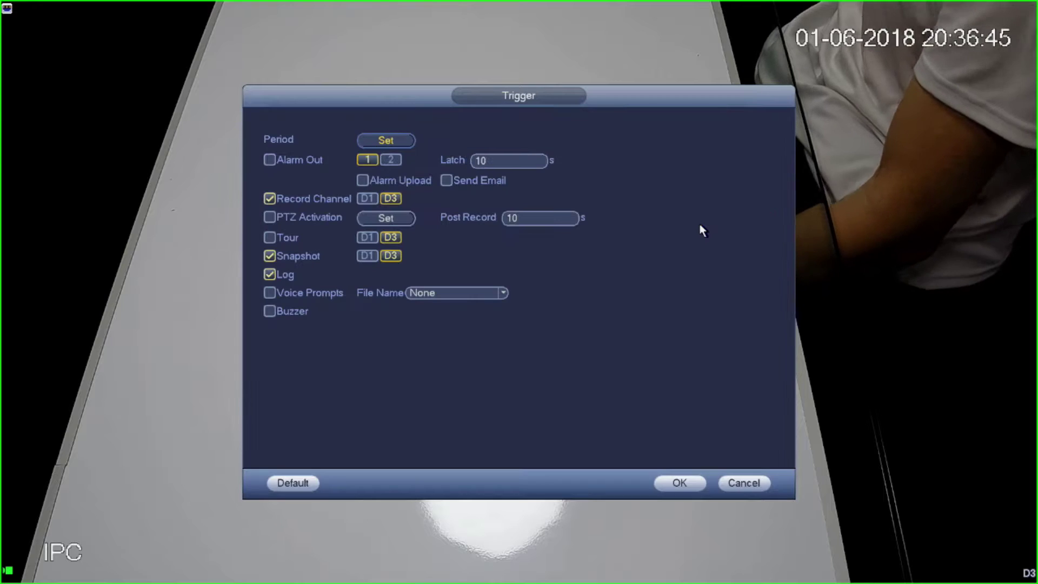
{"action": "left_click", "coordinate": [274, 313]}
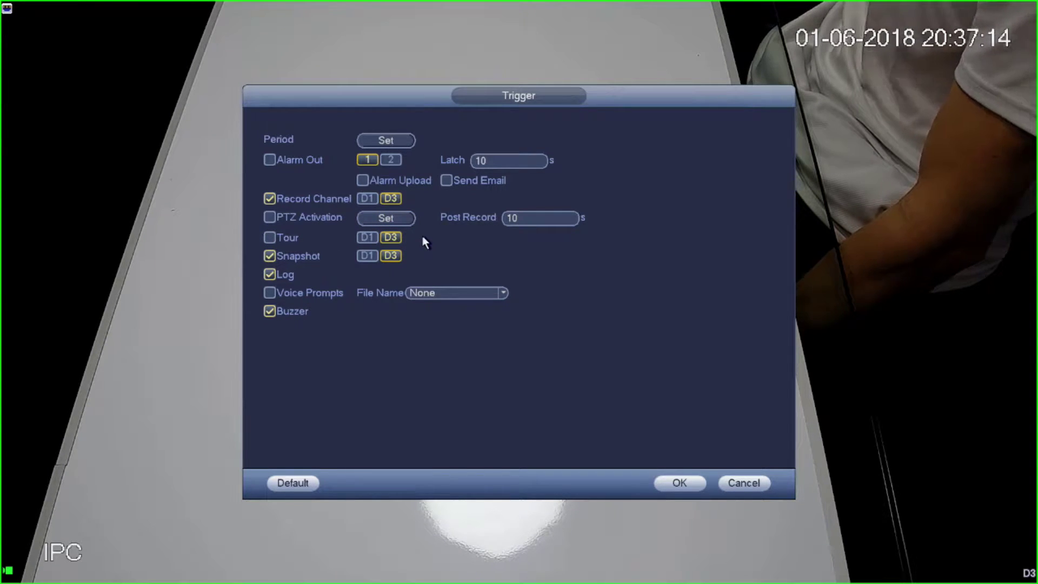
{"action": "left_click", "coordinate": [385, 256]}
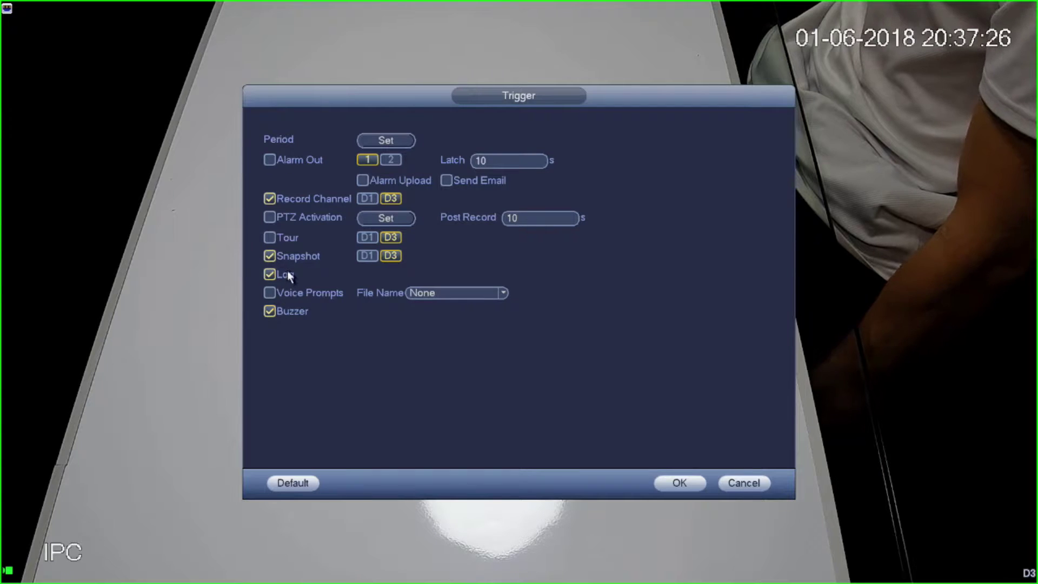
{"action": "left_click", "coordinate": [269, 275]}
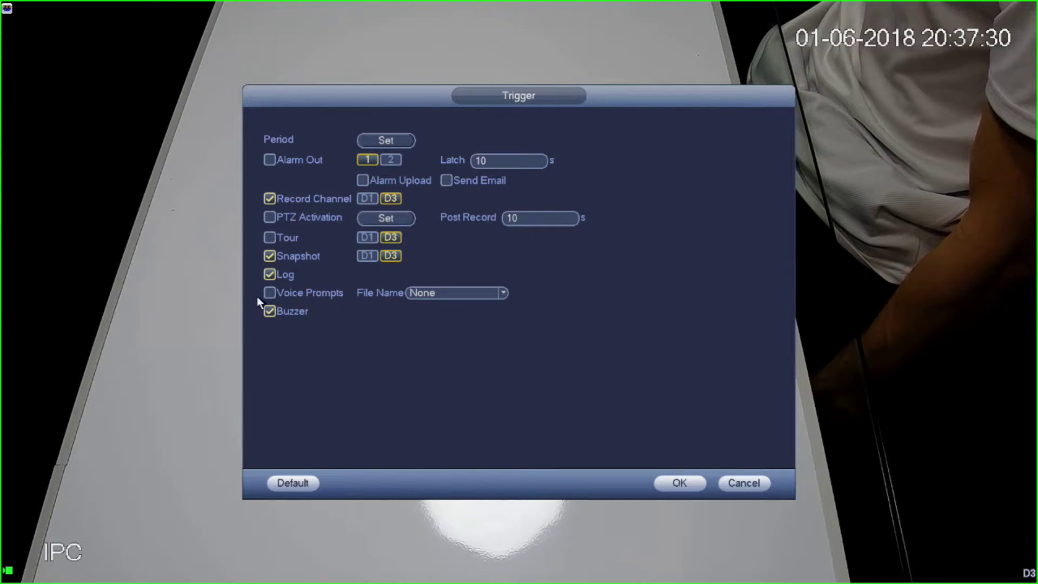
{"action": "left_click", "coordinate": [444, 293]}
{"action": "left_click", "coordinate": [455, 288]}
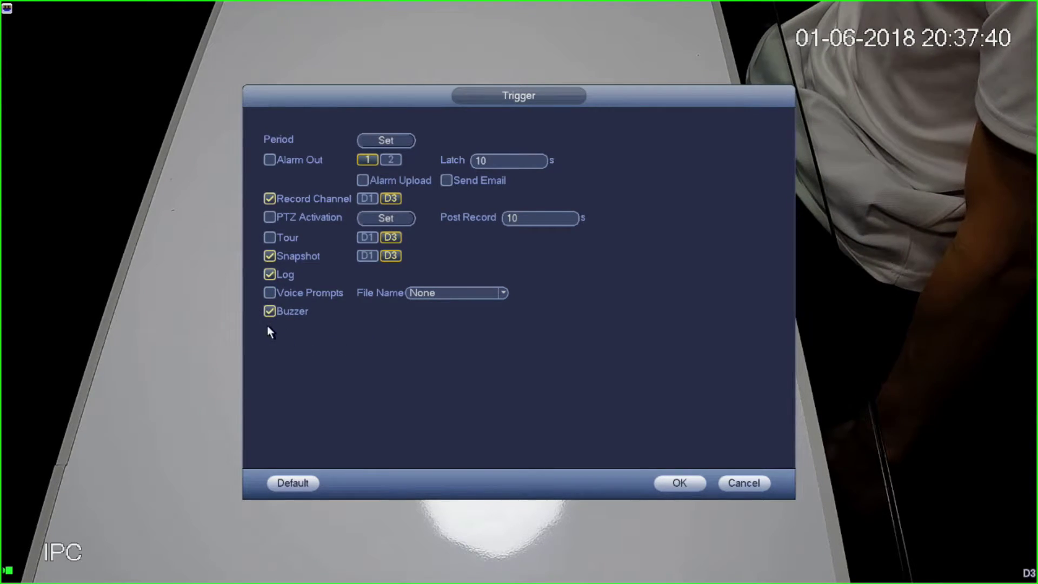
{"action": "left_click", "coordinate": [686, 482]}
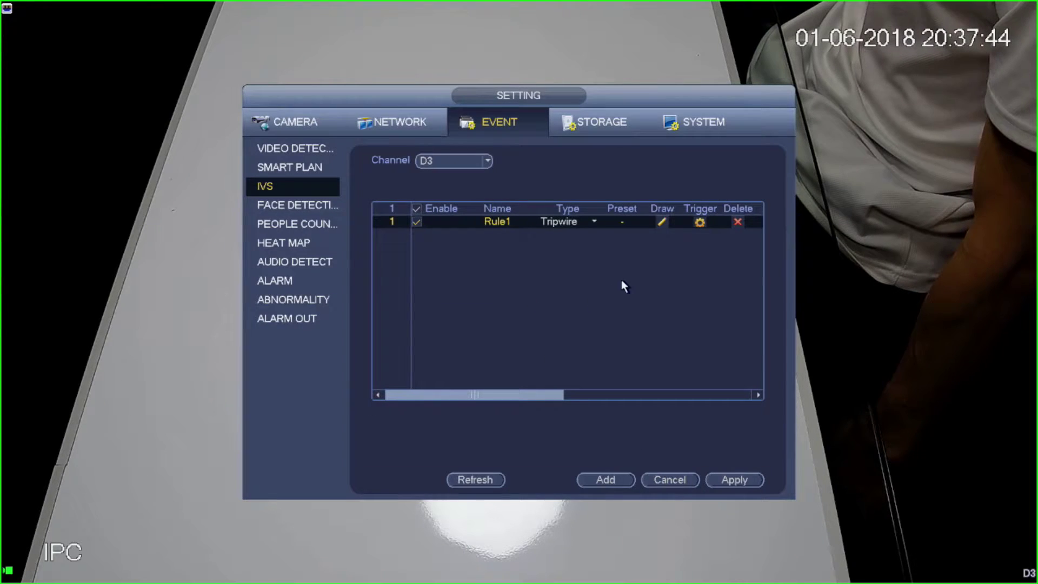
Step: Apply the tripwire rule and return to the live view of channel D3
{"action": "left_click", "coordinate": [739, 481]}
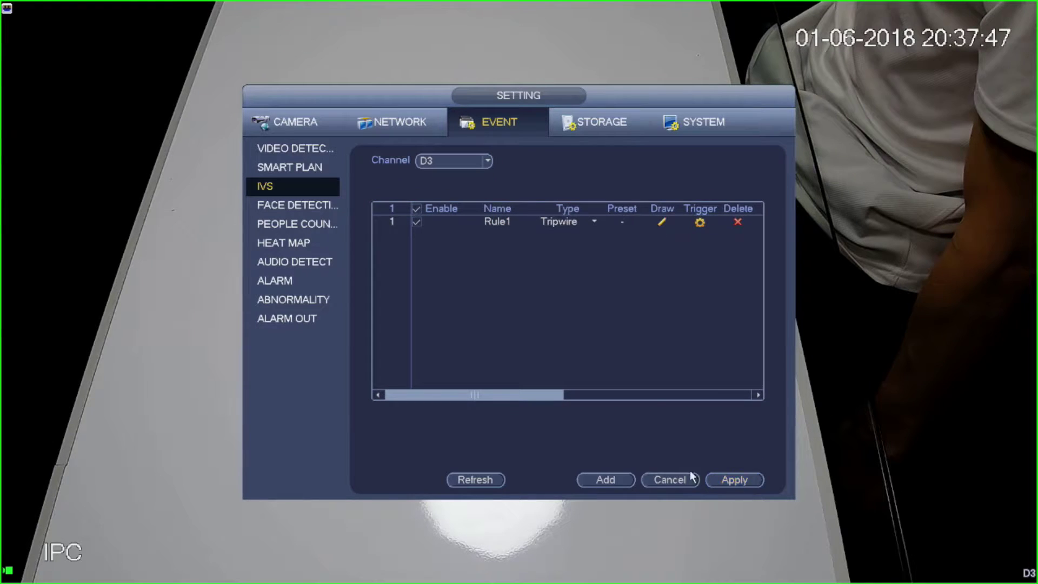
{"action": "right_click", "coordinate": [638, 302]}
{"action": "right_click", "coordinate": [638, 302]}
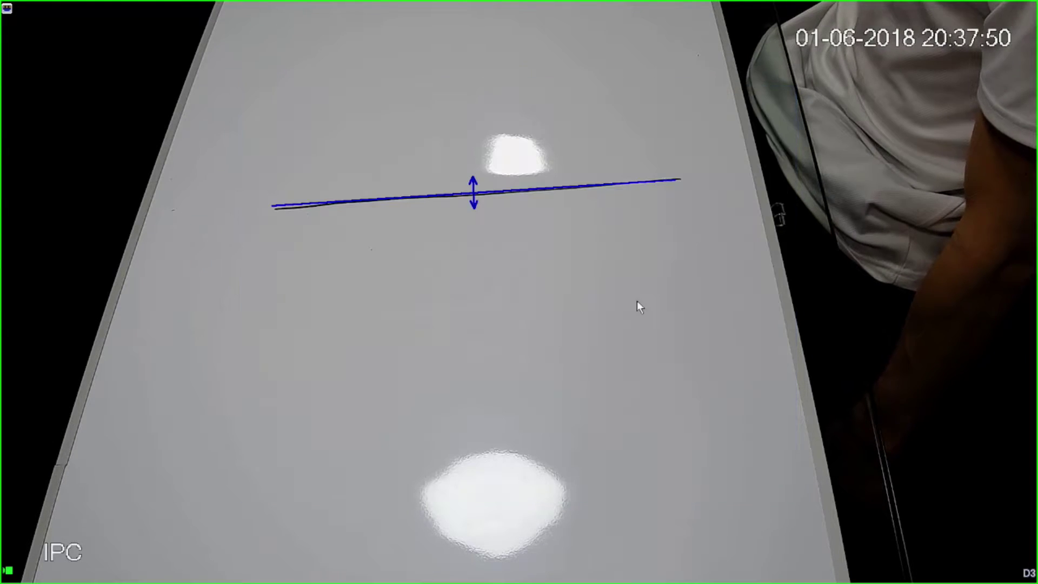
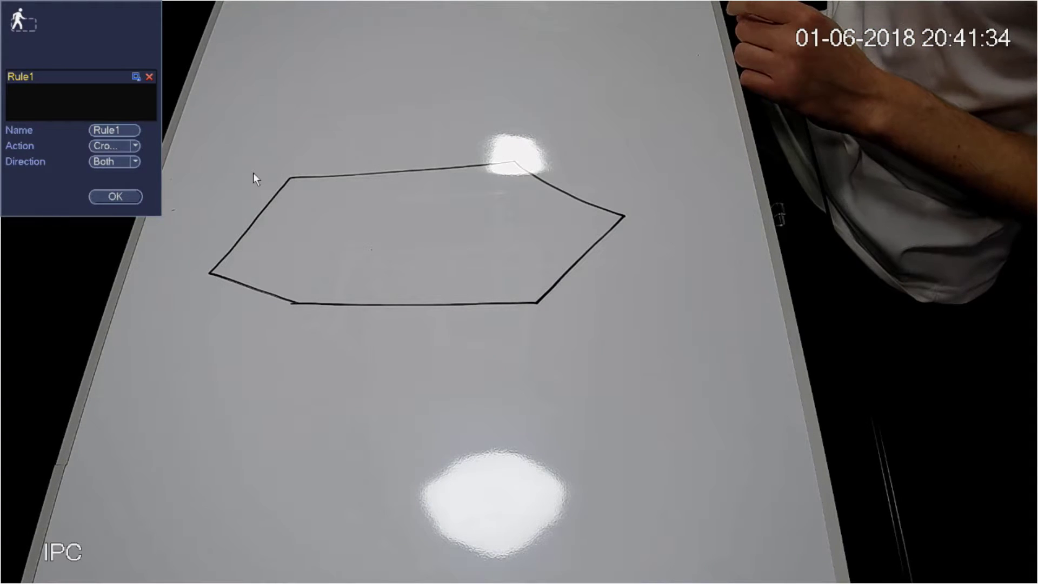
Step: Trace Rule1's intrusion area around the six-sided outline on the whiteboard and resize its small and large target filter boxes
{"action": "left_click", "coordinate": [210, 272]}
{"action": "left_click", "coordinate": [292, 175]}
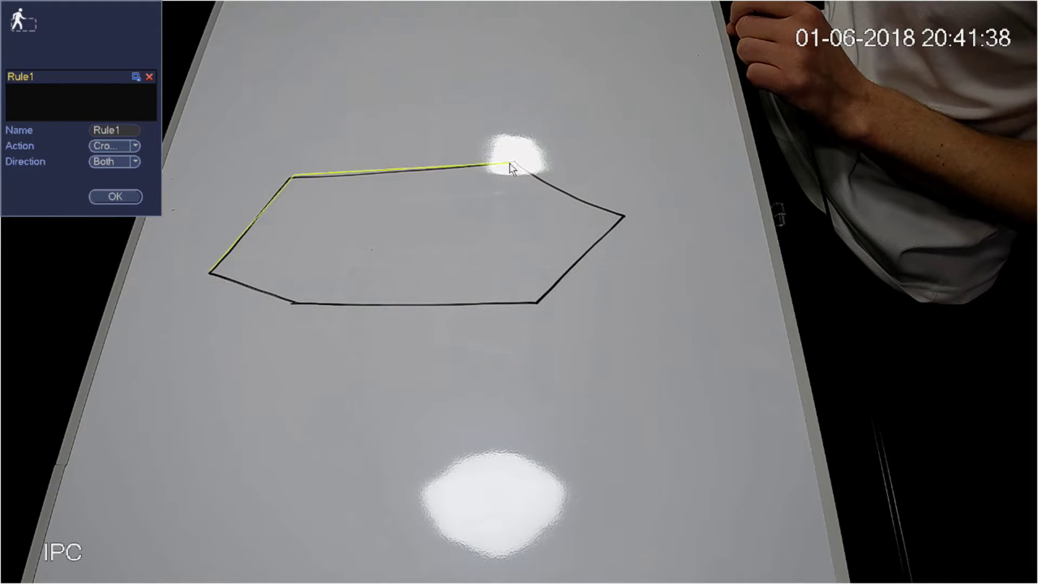
{"action": "left_click", "coordinate": [623, 213]}
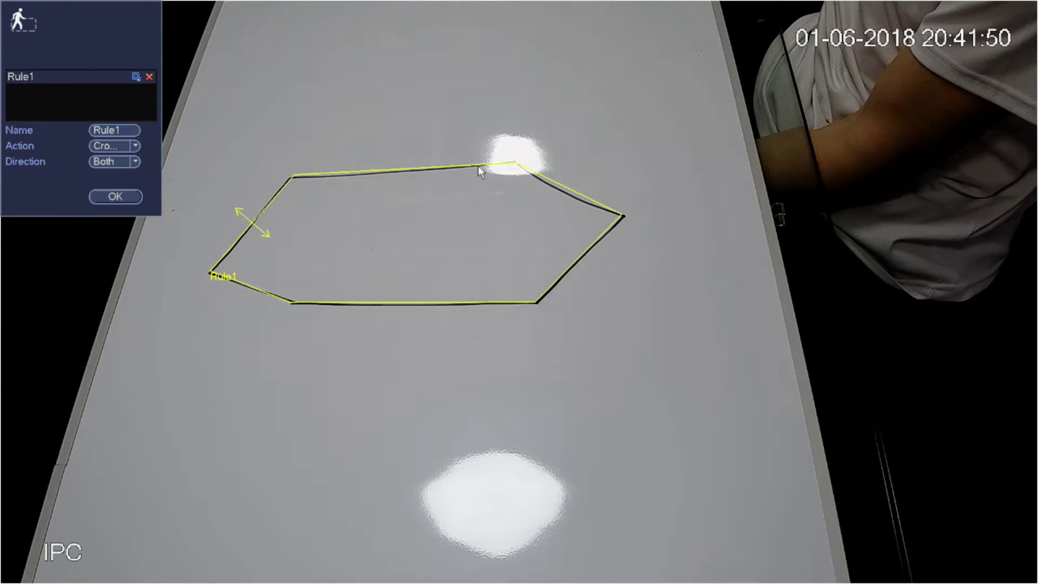
{"action": "left_click", "coordinate": [137, 77]}
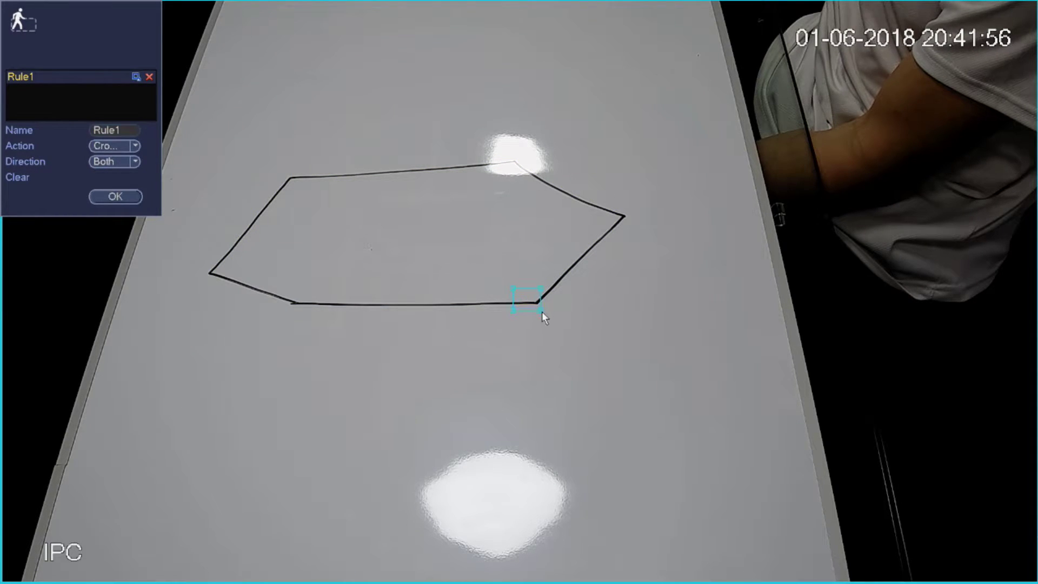
{"action": "left_click_drag", "start_coordinate": [1035, 2], "coordinate": [756, 153]}
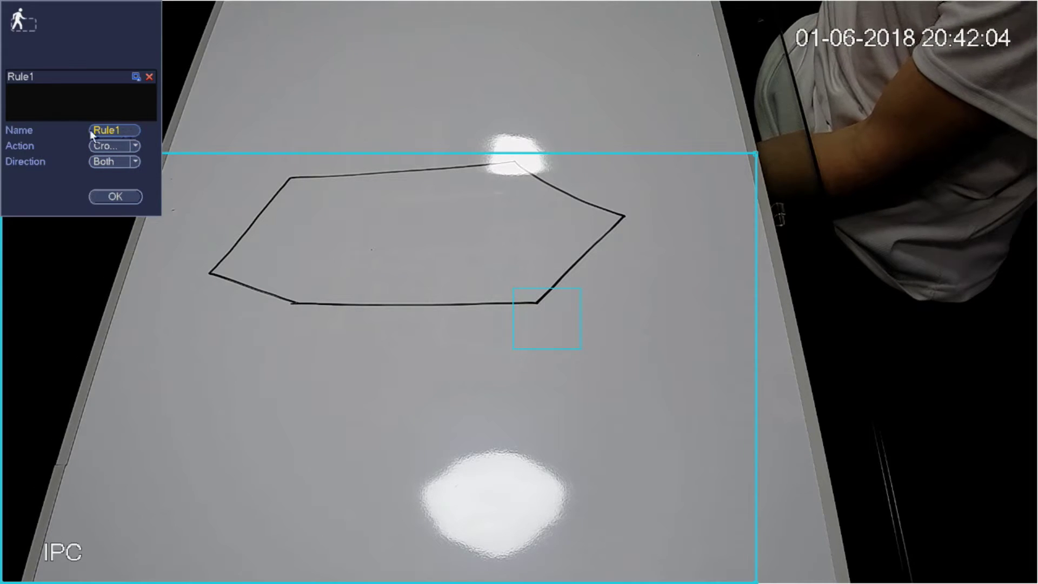
Step: Set the intrusion rule's action to Crossing area and its direction to Both, and confirm the drawing settings
{"action": "left_click", "coordinate": [122, 146]}
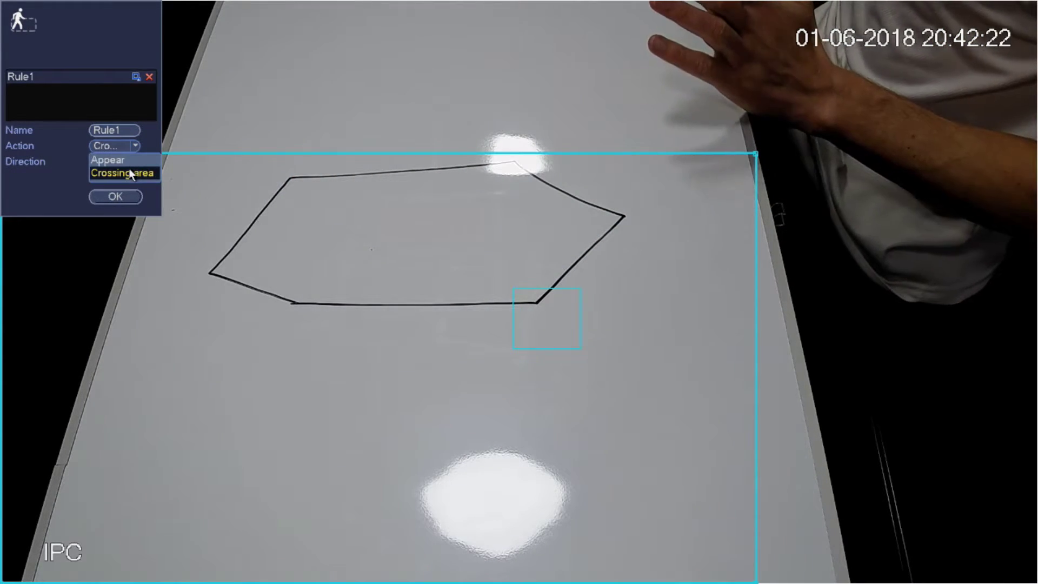
{"action": "left_click", "coordinate": [132, 172]}
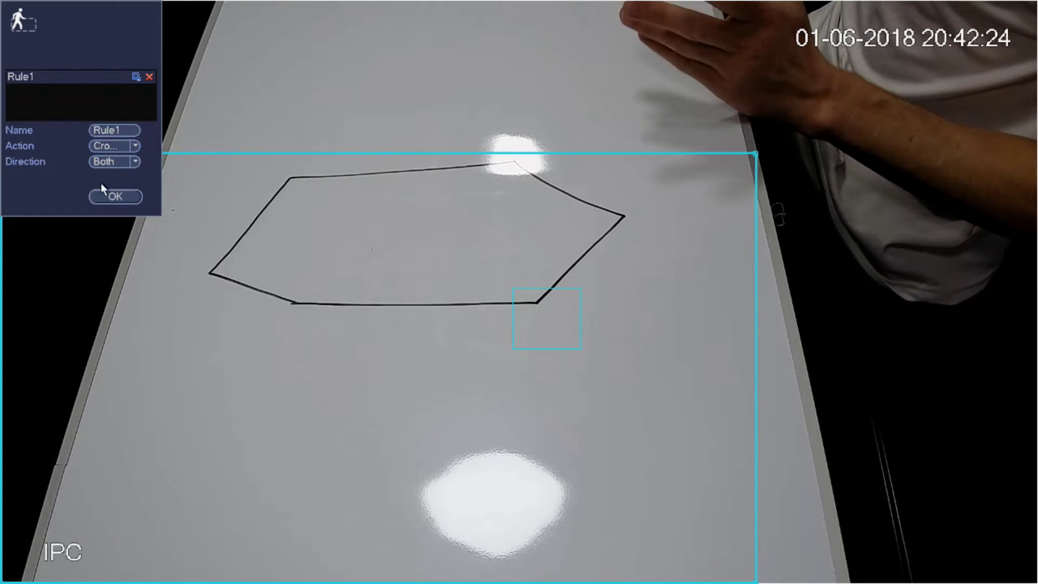
{"action": "left_click", "coordinate": [121, 161]}
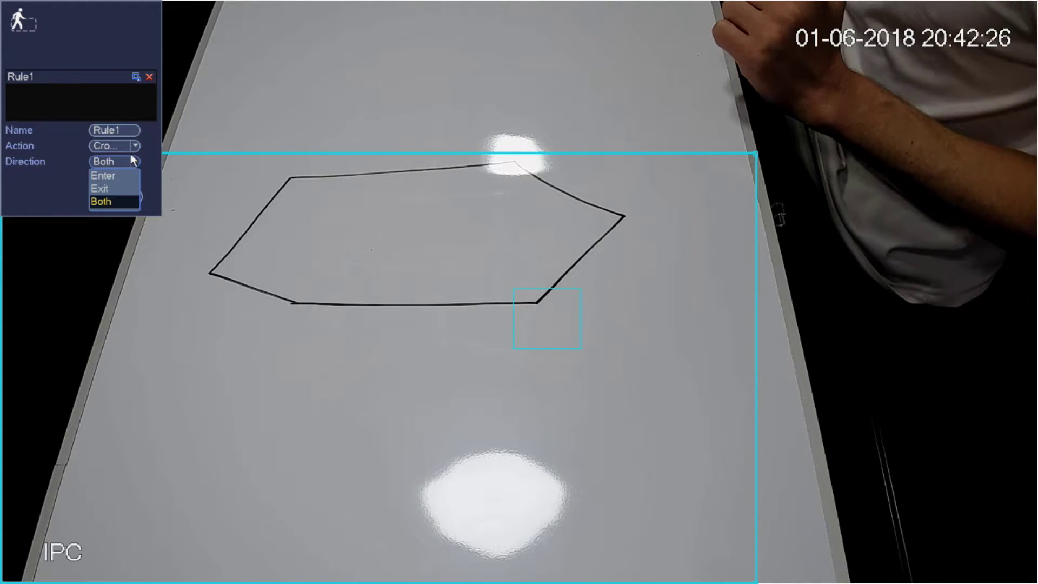
{"action": "left_click", "coordinate": [118, 204]}
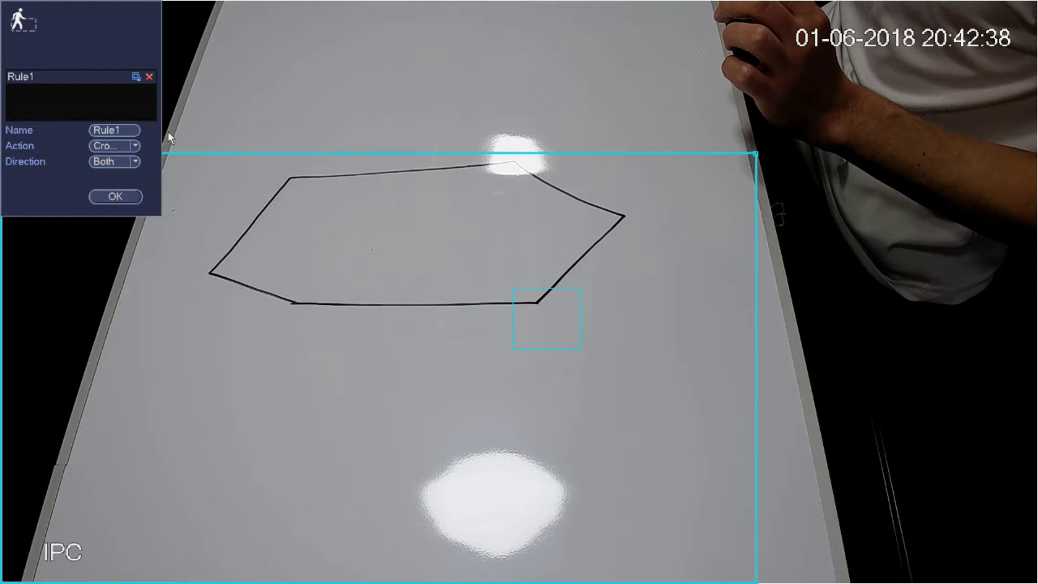
{"action": "left_click", "coordinate": [124, 198]}
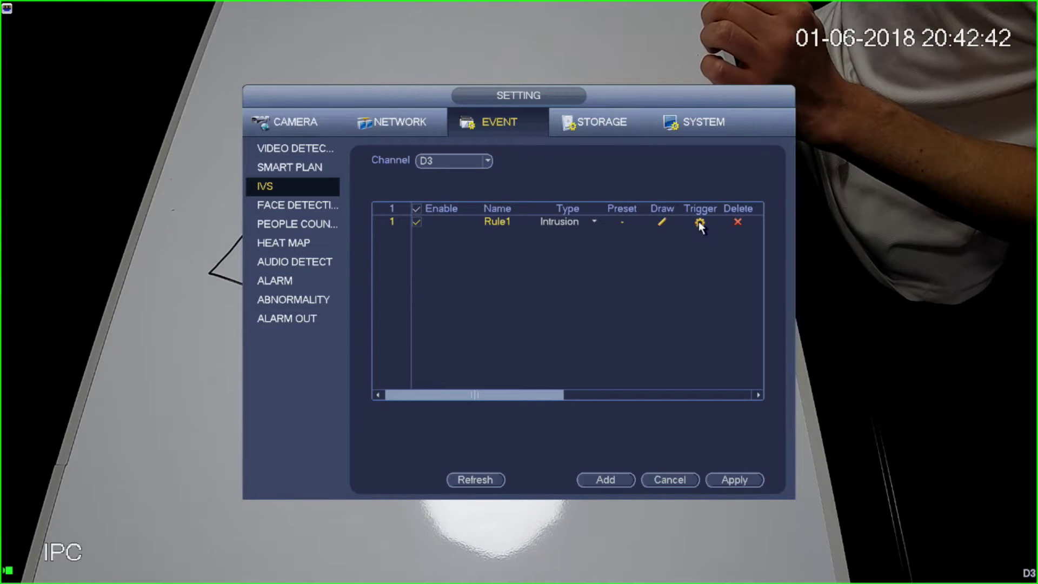
Step: Confirm the intrusion rule's trigger settings with the period covering all day every day, and apply the rule, returning to live view
{"action": "left_click", "coordinate": [699, 223]}
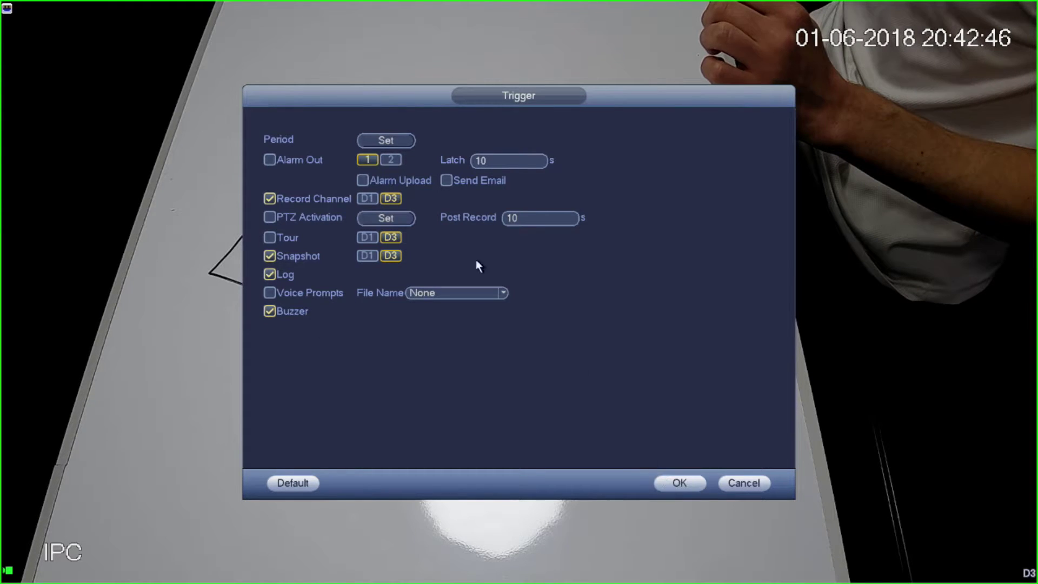
{"action": "left_click", "coordinate": [392, 144]}
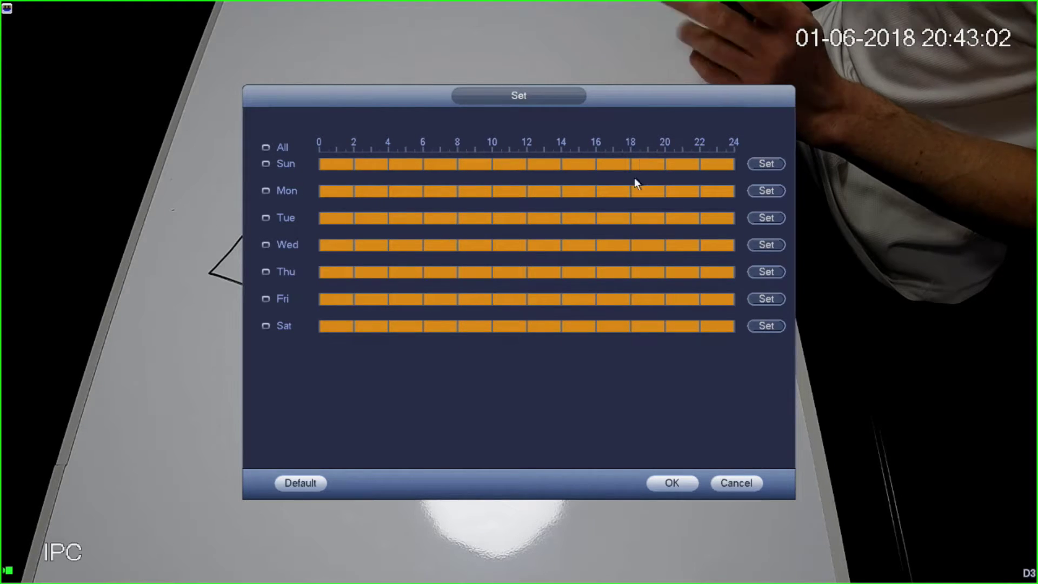
{"action": "left_click", "coordinate": [670, 485]}
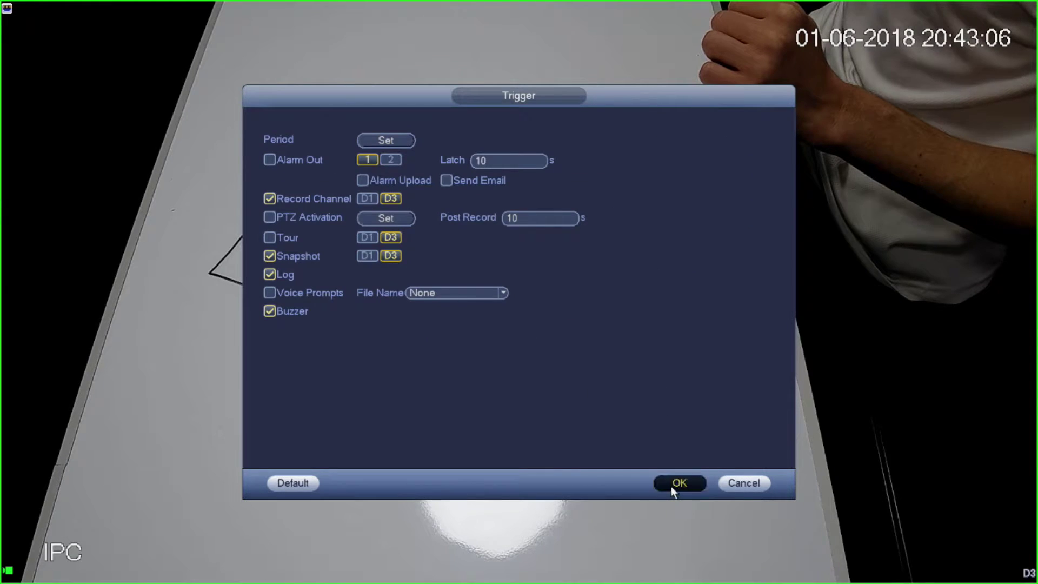
{"action": "left_click", "coordinate": [671, 484]}
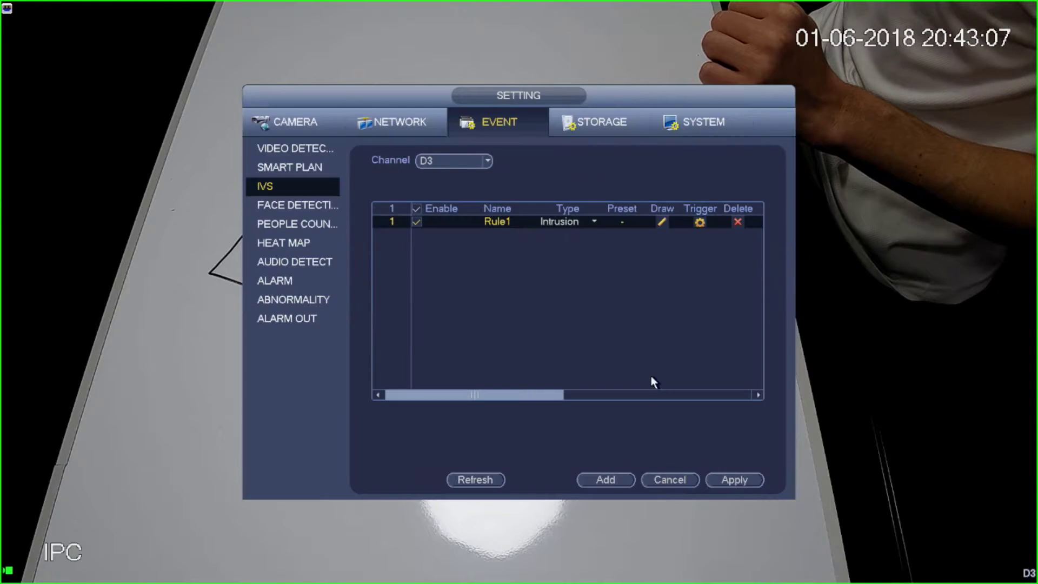
{"action": "left_click", "coordinate": [737, 481]}
{"action": "right_click", "coordinate": [523, 311]}
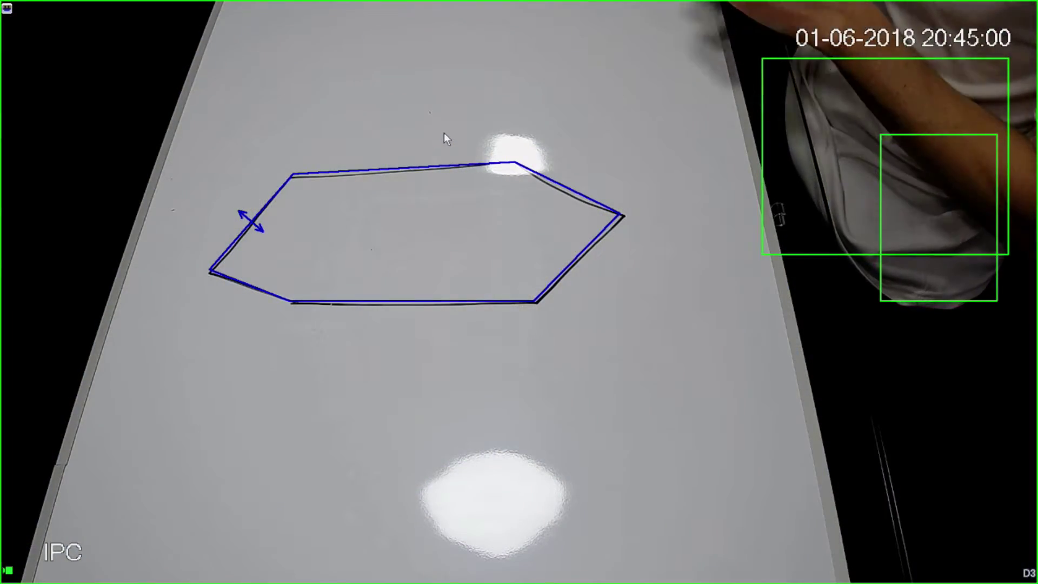
Step: Reopen the IVS event settings for channel D3, delete the intrusion Rule1 and apply the change
{"action": "right_click", "coordinate": [454, 189]}
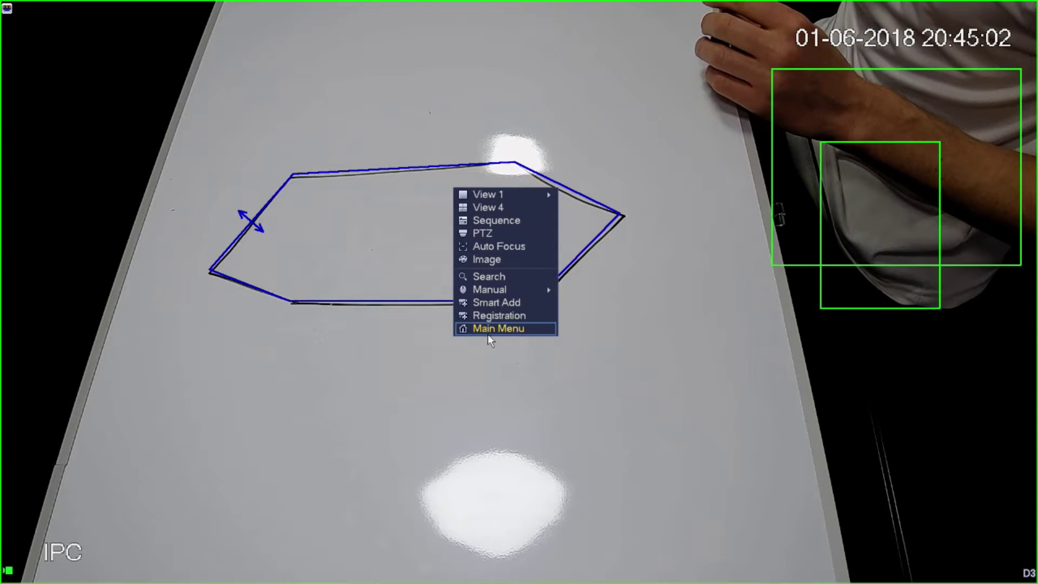
{"action": "left_click", "coordinate": [492, 329]}
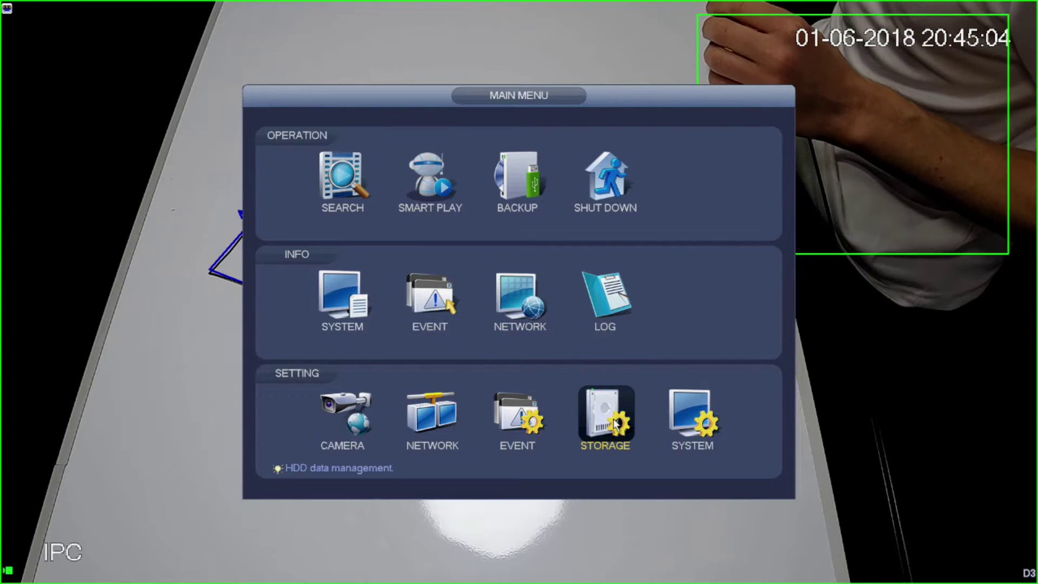
{"action": "left_click", "coordinate": [515, 422]}
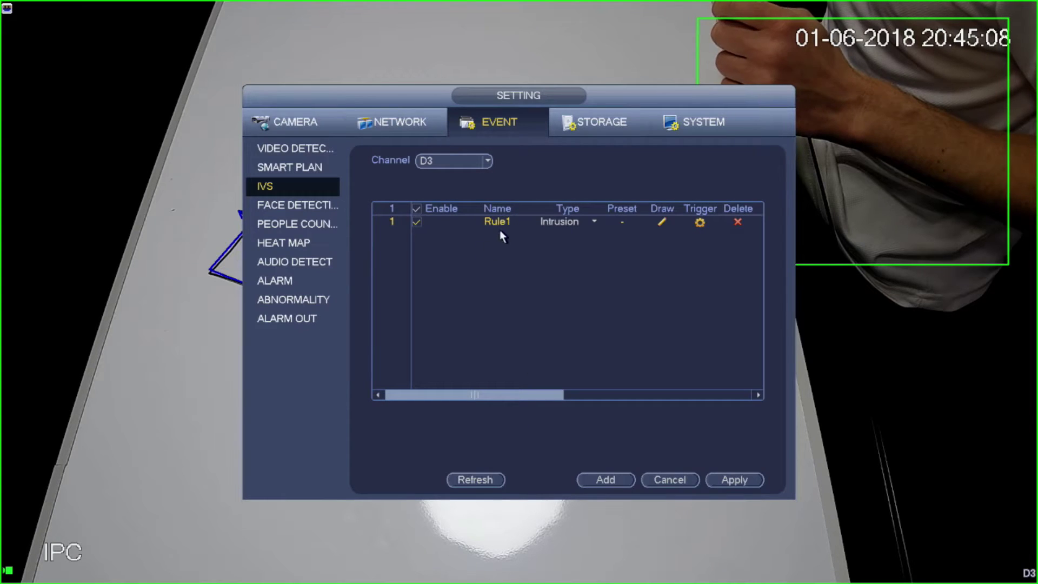
{"action": "left_click", "coordinate": [578, 226]}
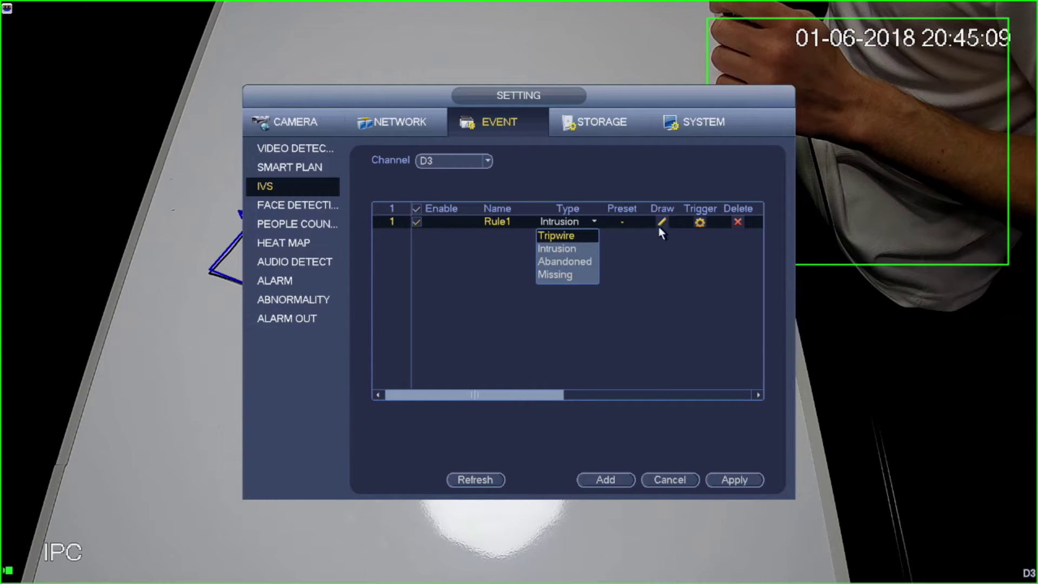
{"action": "left_click", "coordinate": [738, 223]}
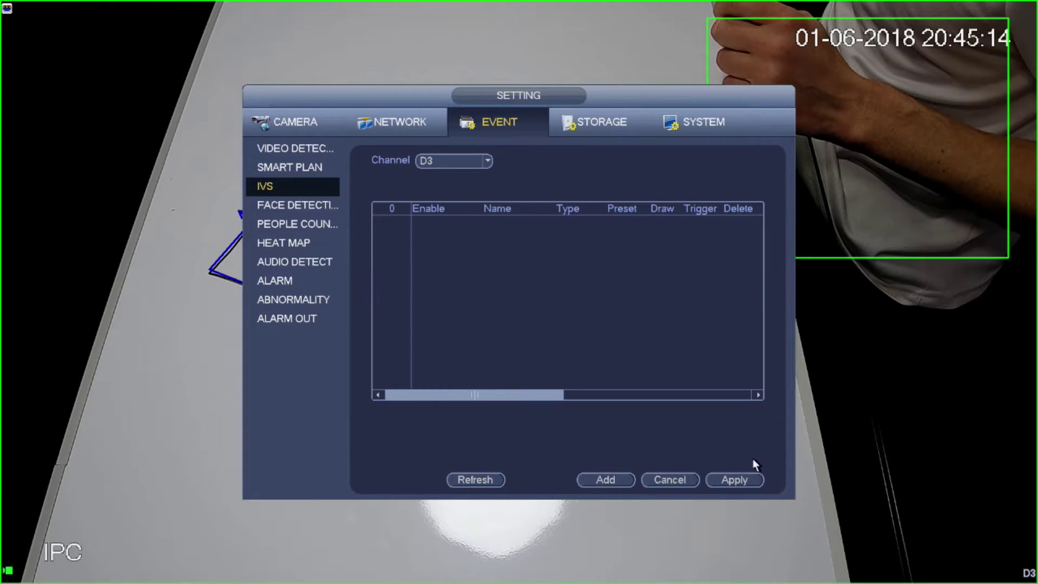
{"action": "left_click", "coordinate": [746, 482]}
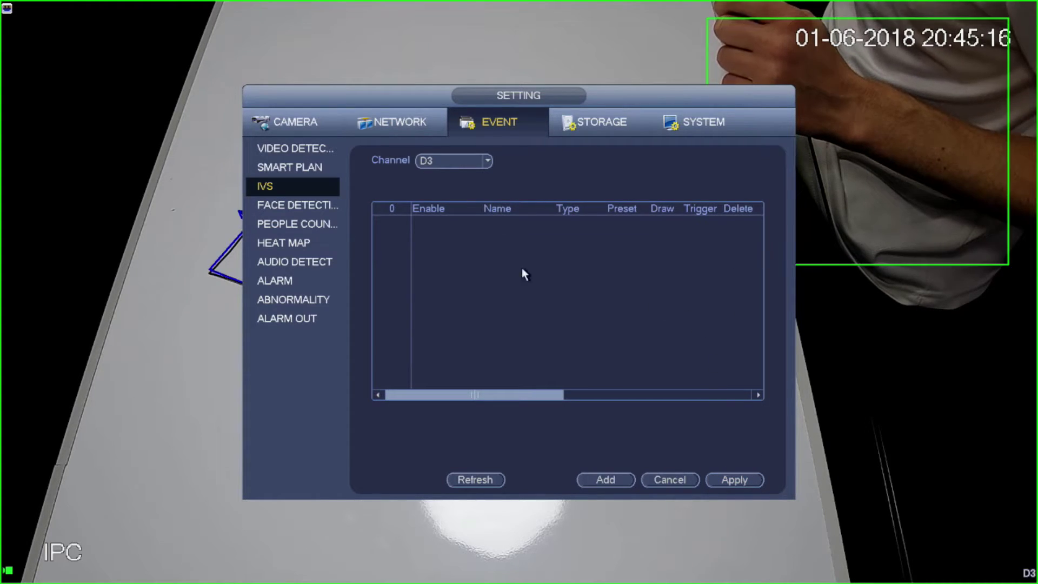
Step: Add a new IVS rule on channel D3 and set its type to Abandoned
{"action": "left_click", "coordinate": [610, 481]}
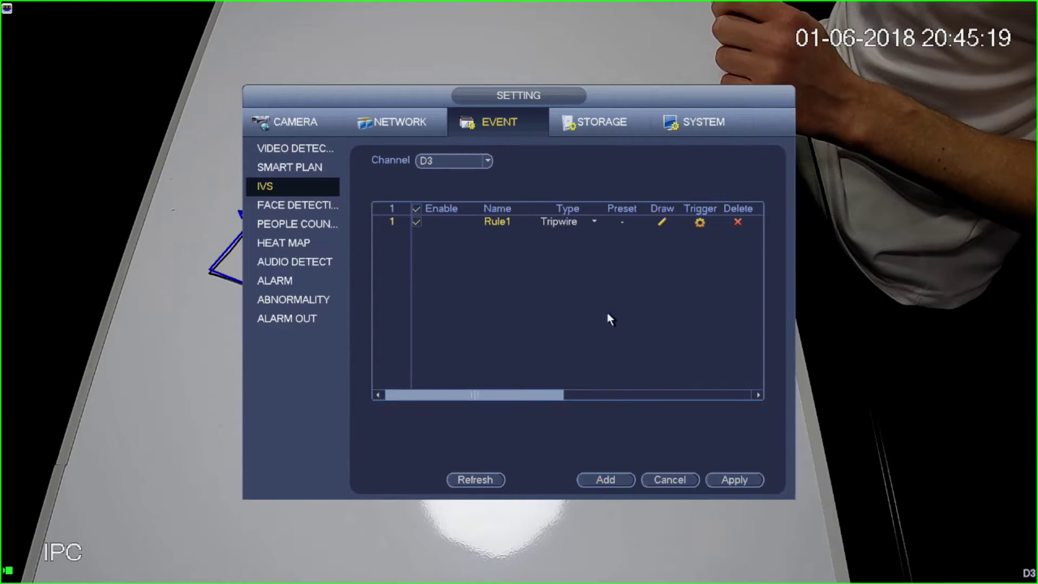
{"action": "left_click", "coordinate": [589, 219]}
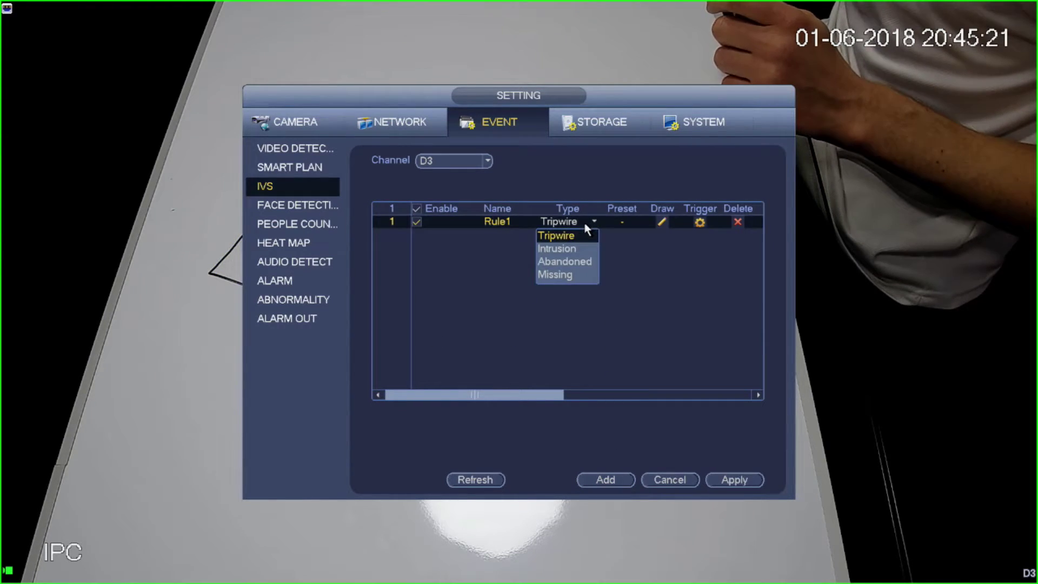
{"action": "left_click", "coordinate": [576, 261]}
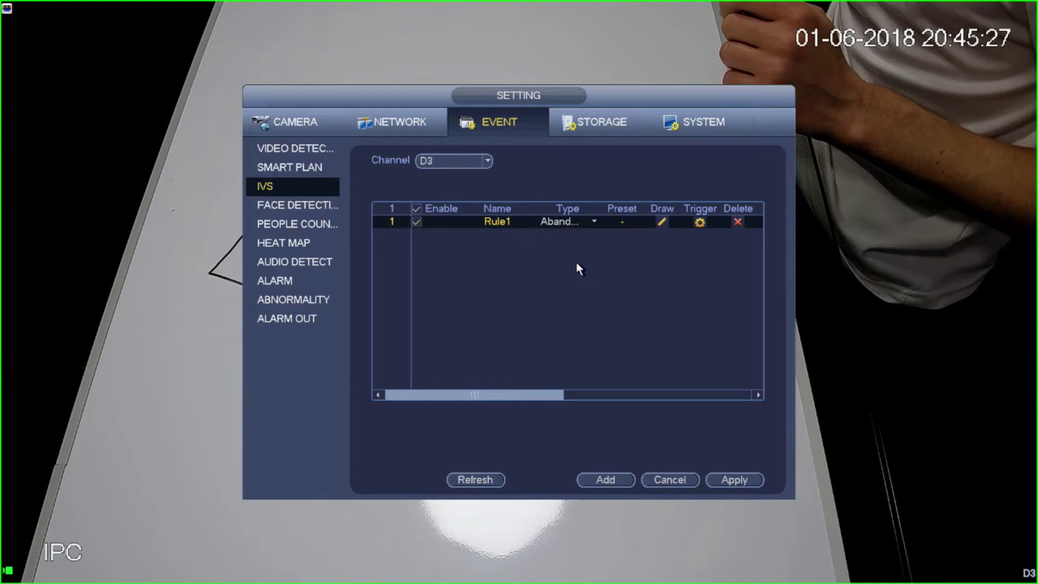
Step: Trace the abandoned-object detection area around the six-sided outline on the whiteboard, keeping the duration at 10 s
{"action": "left_click", "coordinate": [661, 224]}
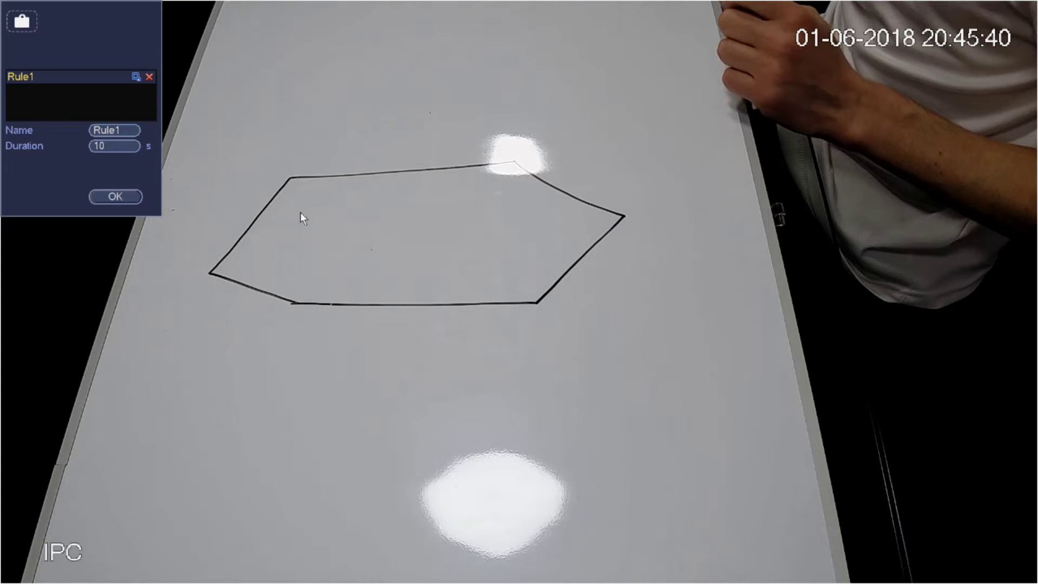
{"action": "left_click", "coordinate": [291, 177]}
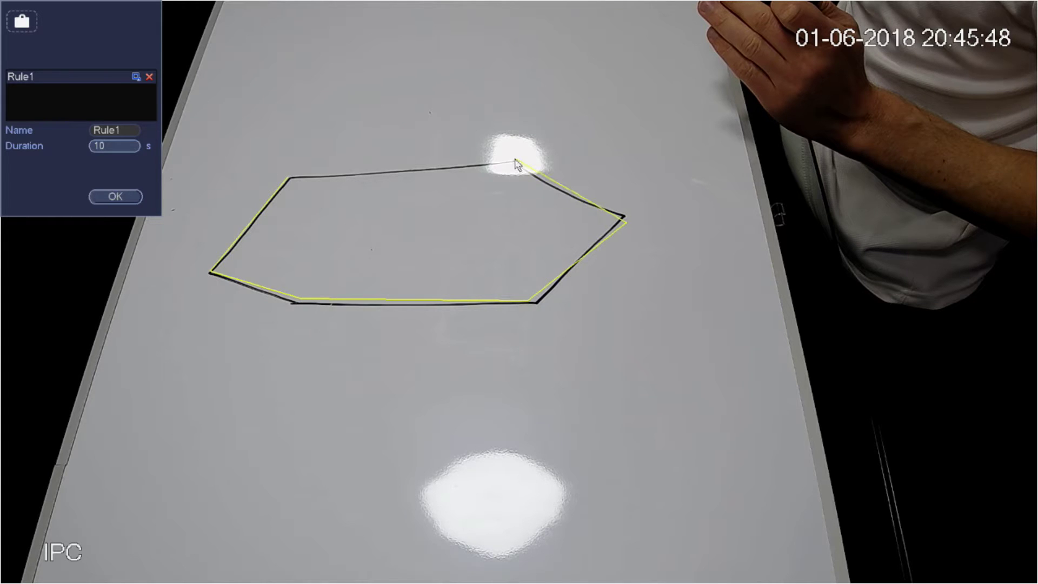
{"action": "right_click", "coordinate": [303, 173]}
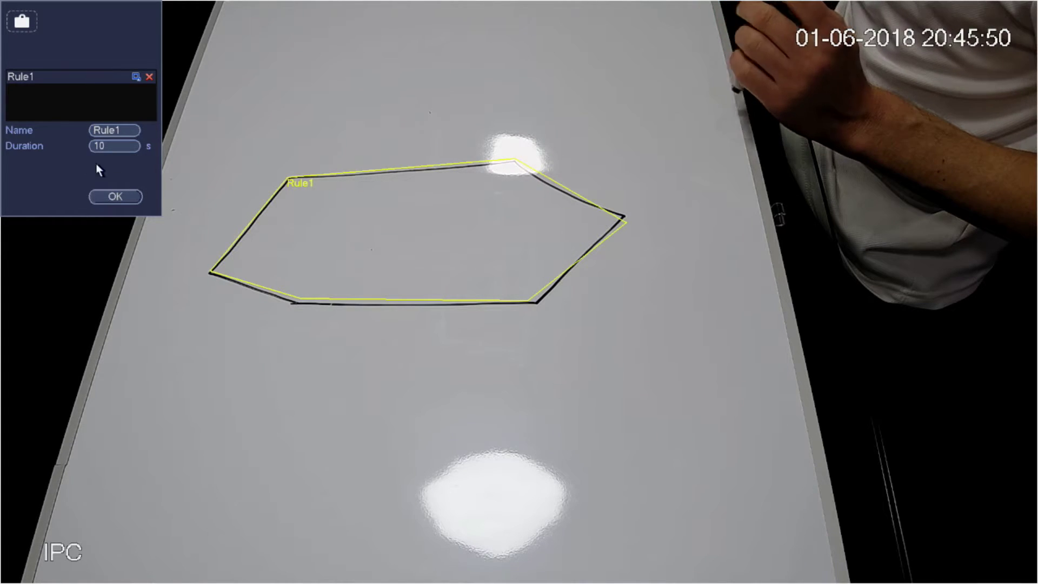
{"action": "left_click", "coordinate": [121, 144]}
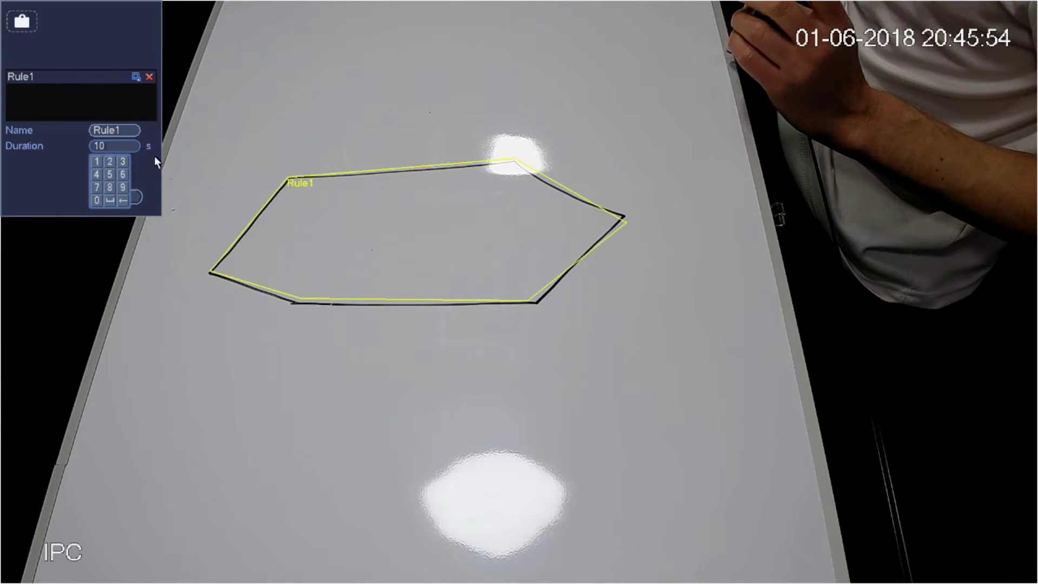
{"action": "left_click", "coordinate": [150, 154]}
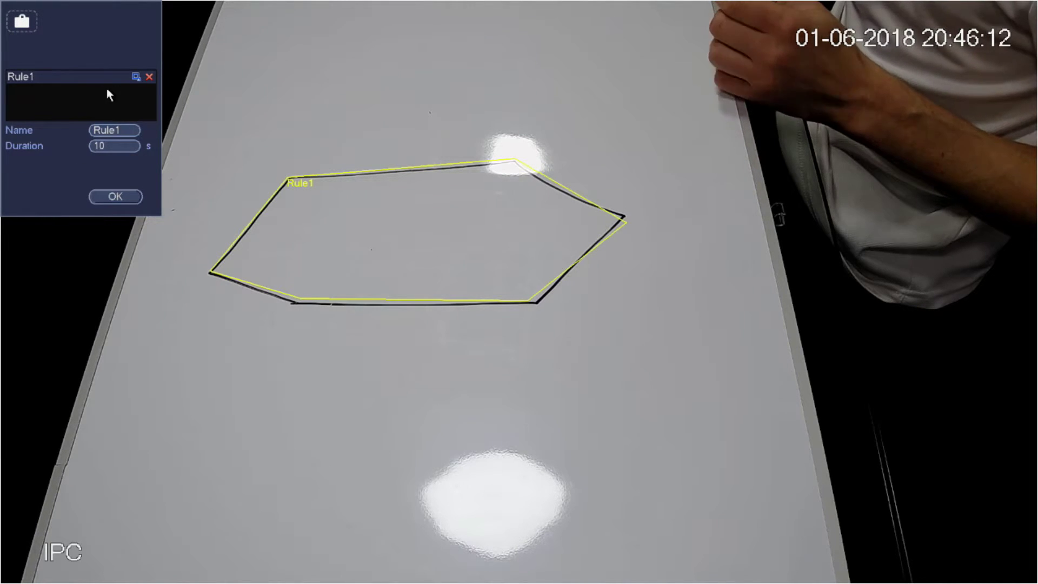
Step: Enlarge the small target filter box, shrink the large one to surround the outline, and confirm the abandoned-object drawing settings
{"action": "left_click", "coordinate": [132, 80]}
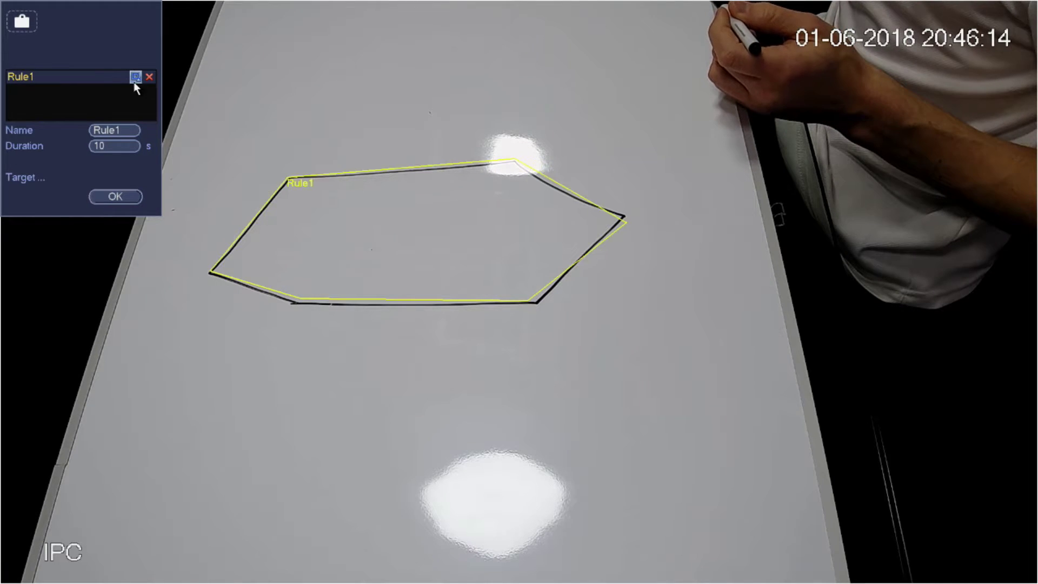
{"action": "left_click", "coordinate": [135, 78]}
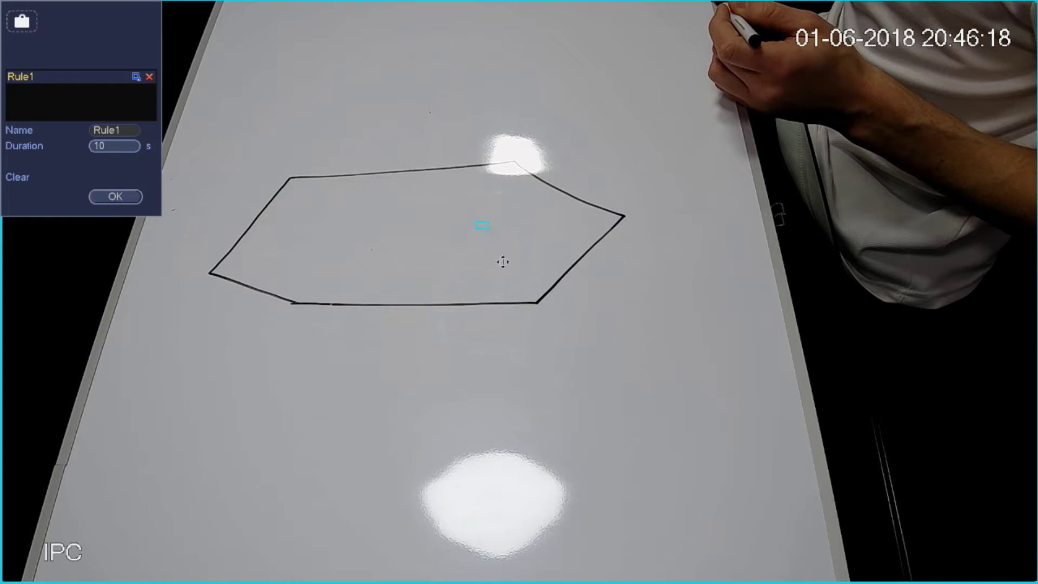
{"action": "mouse_move", "coordinate": [476, 222]}
{"action": "left_mouse_down"}
{"action": "mouse_move", "coordinate": [522, 268]}
{"action": "mouse_move", "coordinate": [513, 249]}
{"action": "left_mouse_up"}
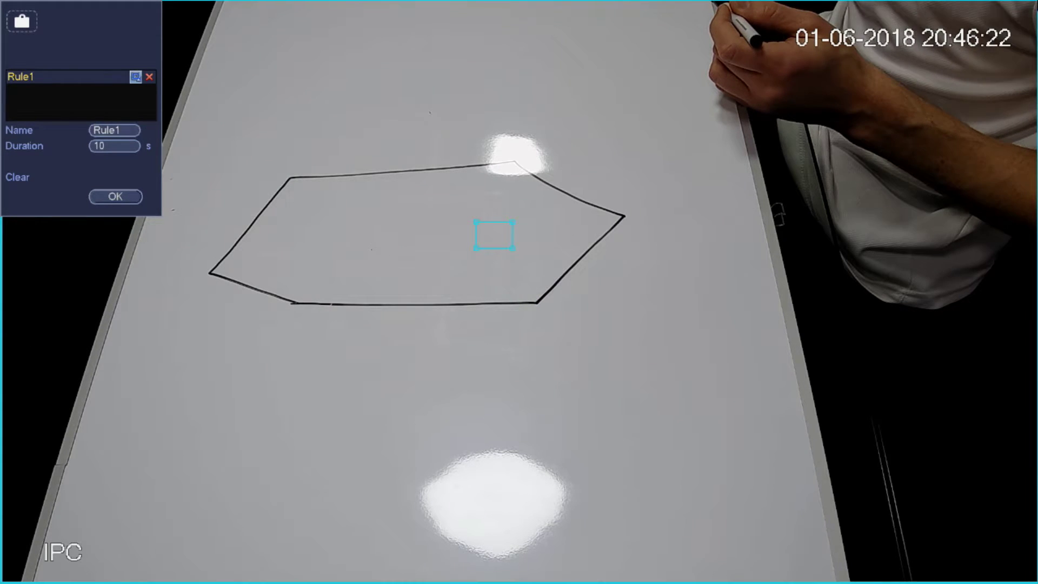
{"action": "left_click_drag", "start_coordinate": [3, 581], "coordinate": [696, 85]}
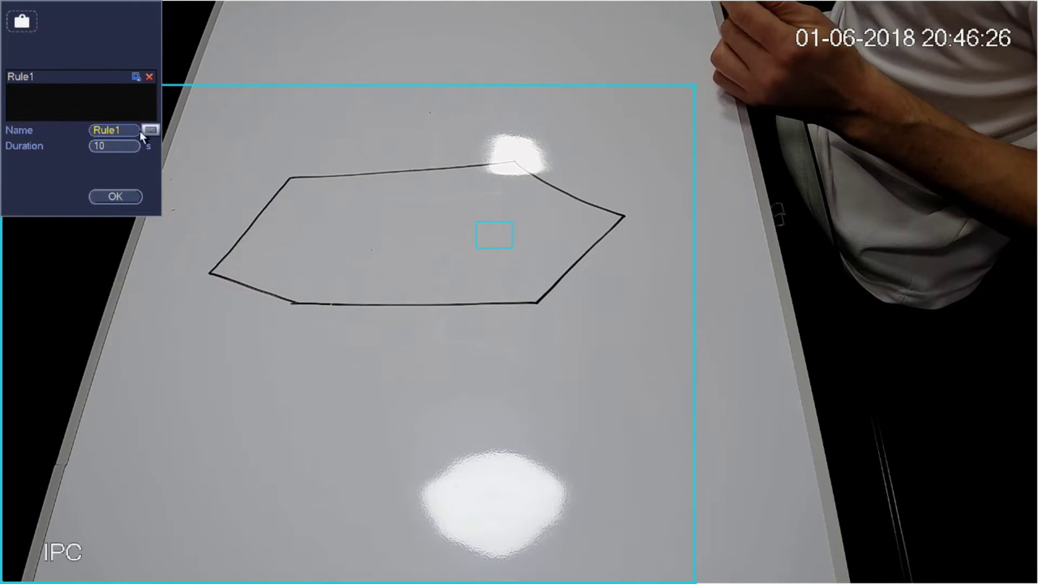
{"action": "left_click", "coordinate": [115, 196]}
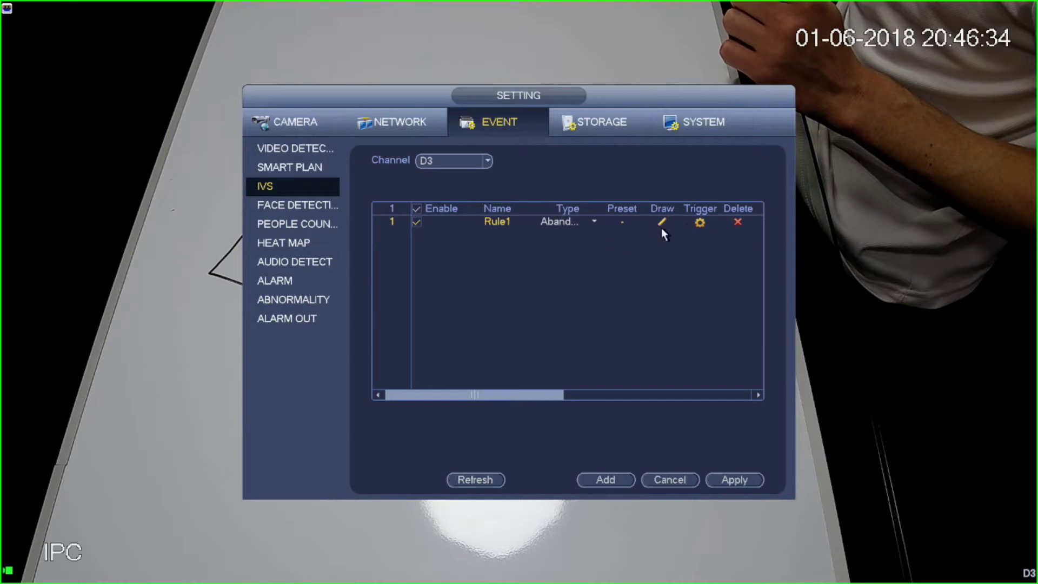
Step: Confirm the abandoned-object rule's trigger settings with the buzzer on, and apply the rule, returning to live view
{"action": "left_click", "coordinate": [699, 222]}
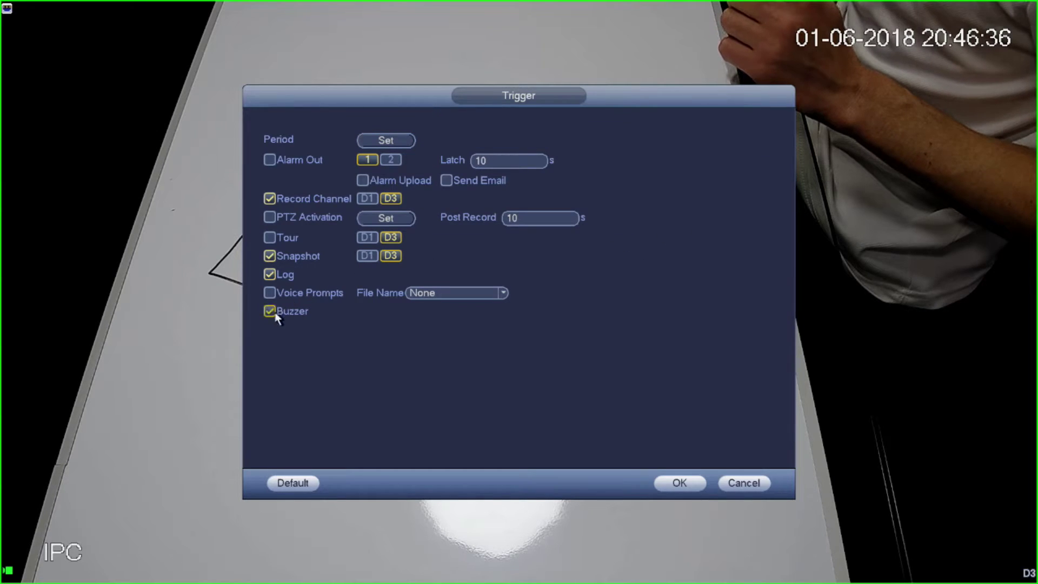
{"action": "left_click", "coordinate": [687, 480]}
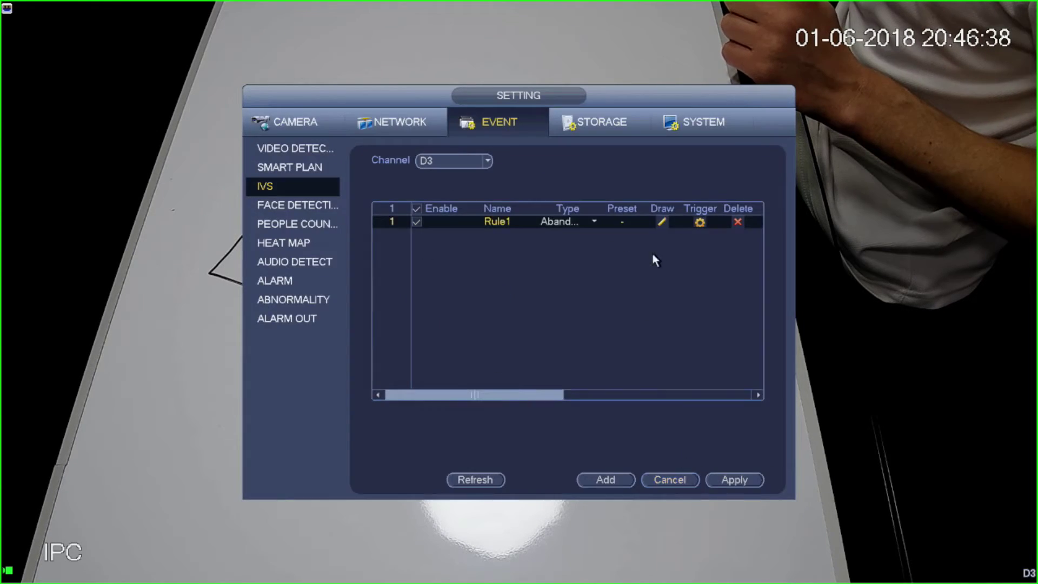
{"action": "left_click", "coordinate": [738, 481]}
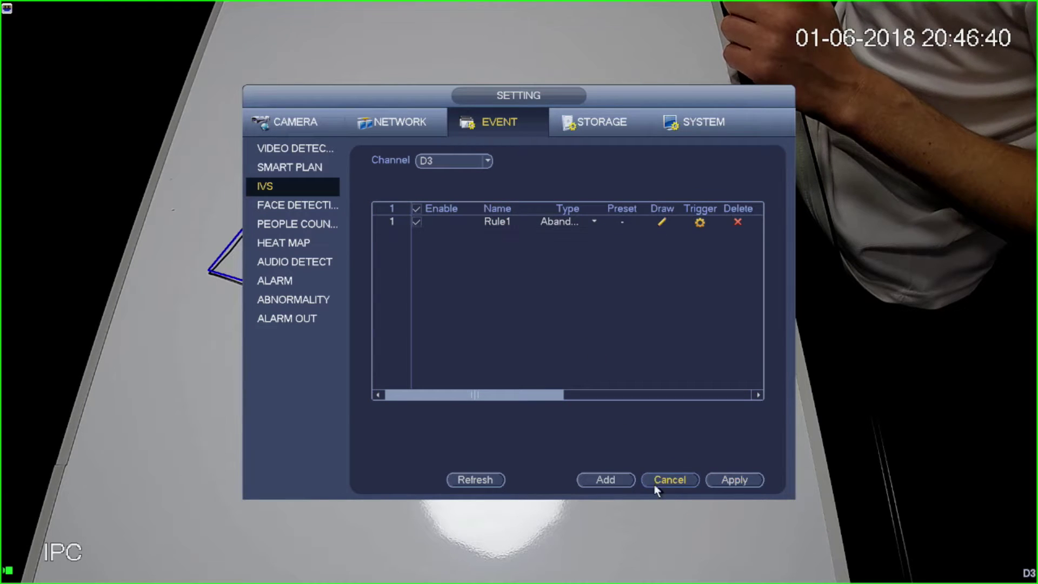
{"action": "right_click", "coordinate": [580, 350]}
{"action": "right_click", "coordinate": [580, 246]}
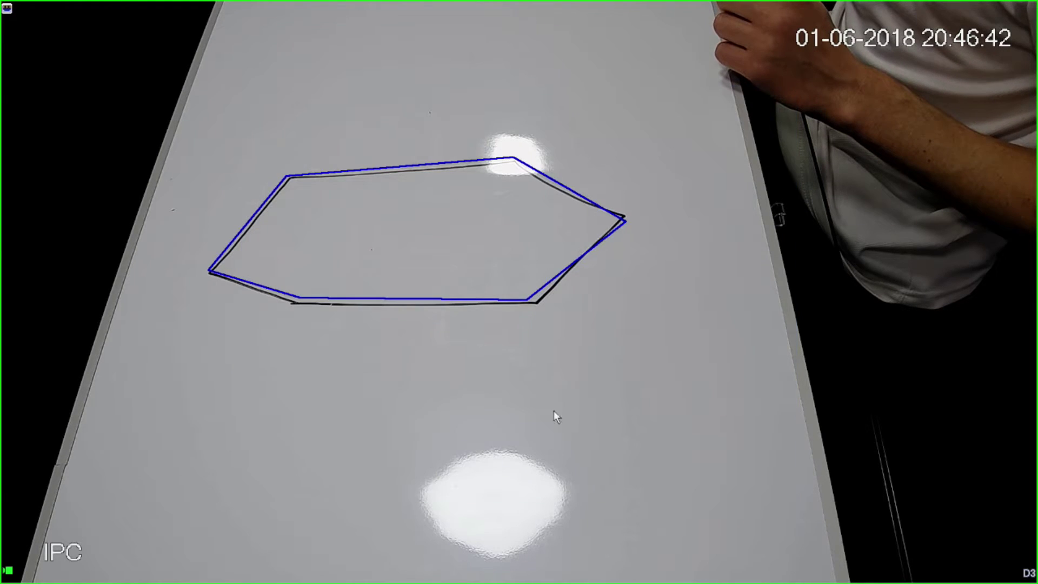
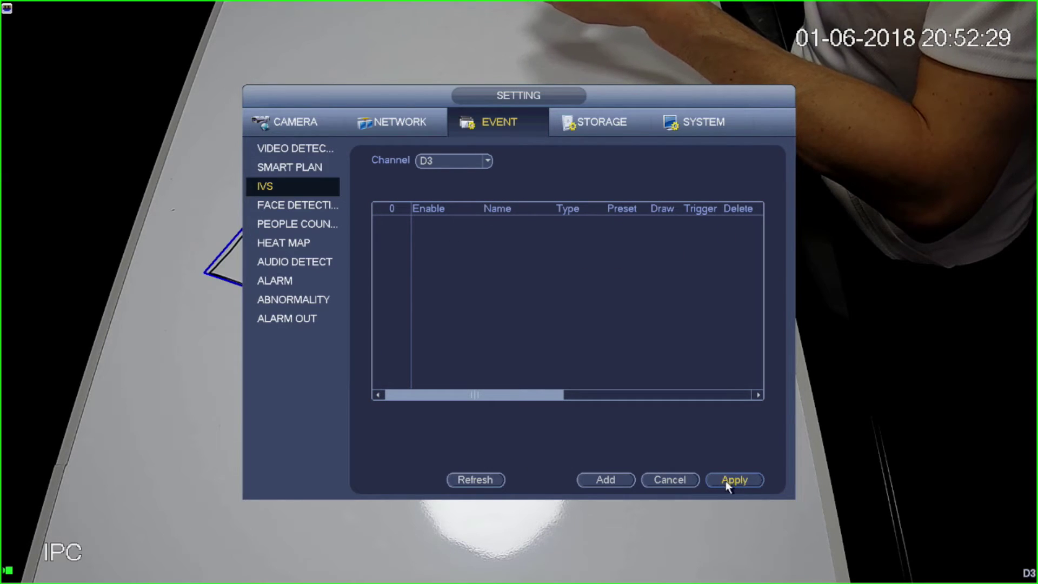
Step: Add a tripwire rule drawn along the straight black line below the six-sided outline, with its direction set to A To B
{"action": "left_click", "coordinate": [606, 480]}
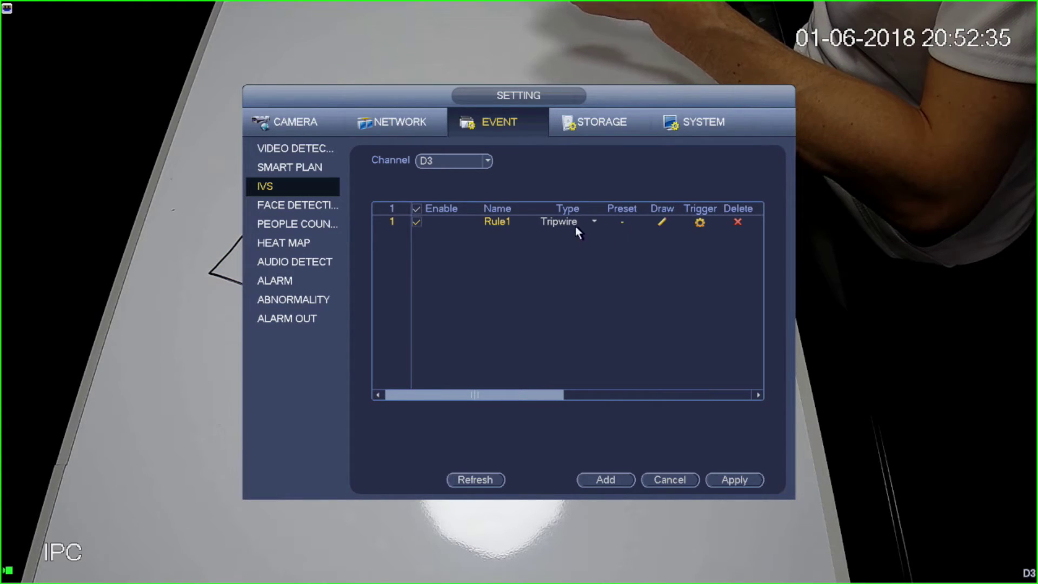
{"action": "left_click", "coordinate": [663, 220]}
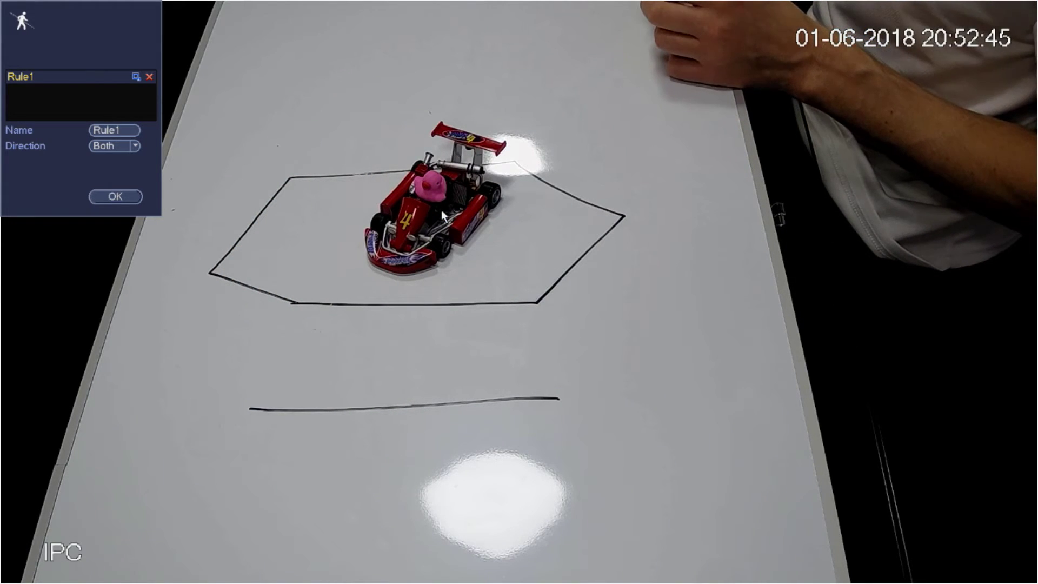
{"action": "left_click", "coordinate": [243, 410]}
{"action": "left_click", "coordinate": [562, 394]}
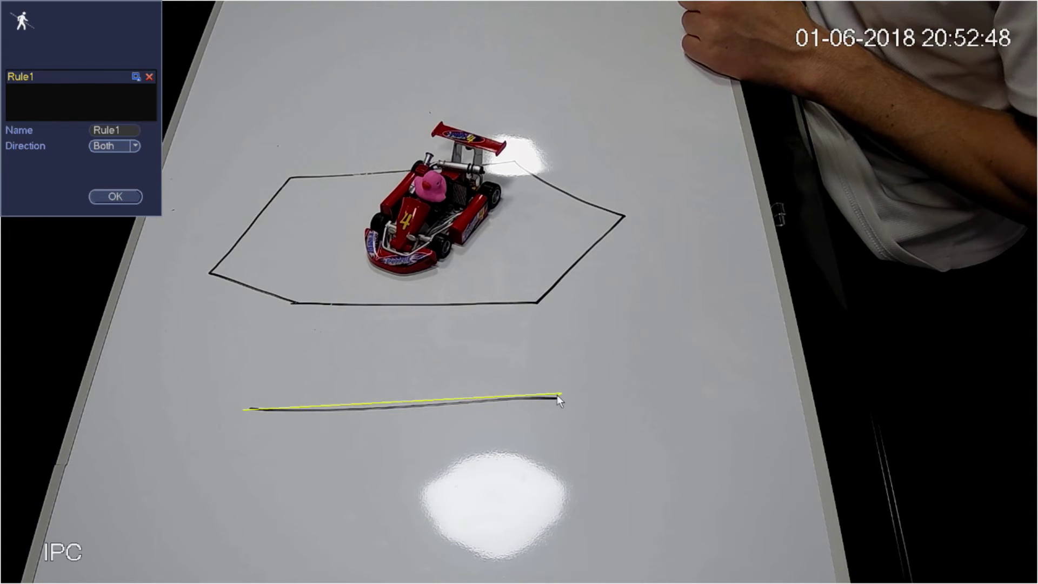
{"action": "right_click", "coordinate": [527, 346]}
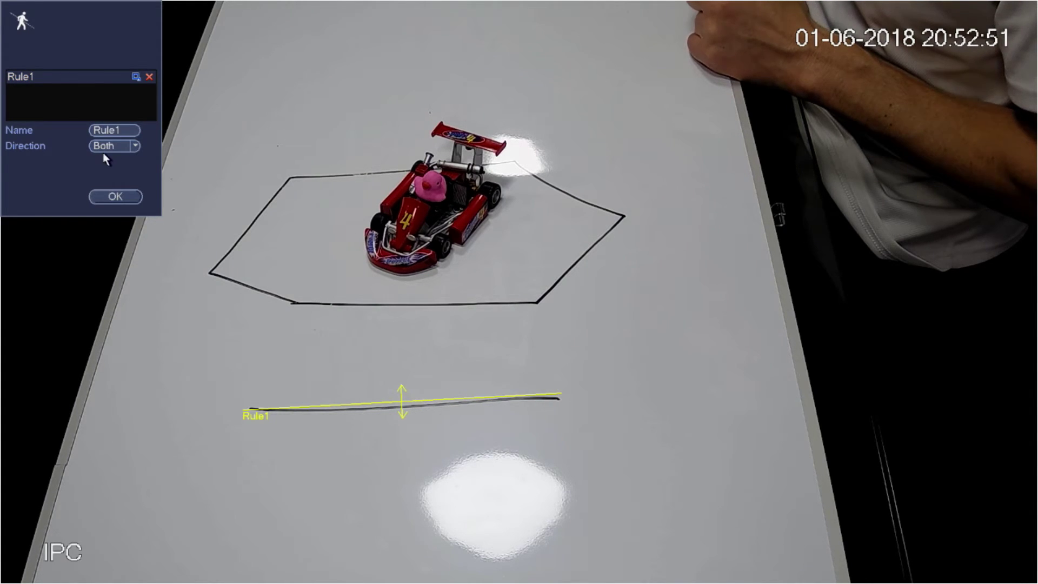
{"action": "left_click", "coordinate": [136, 144]}
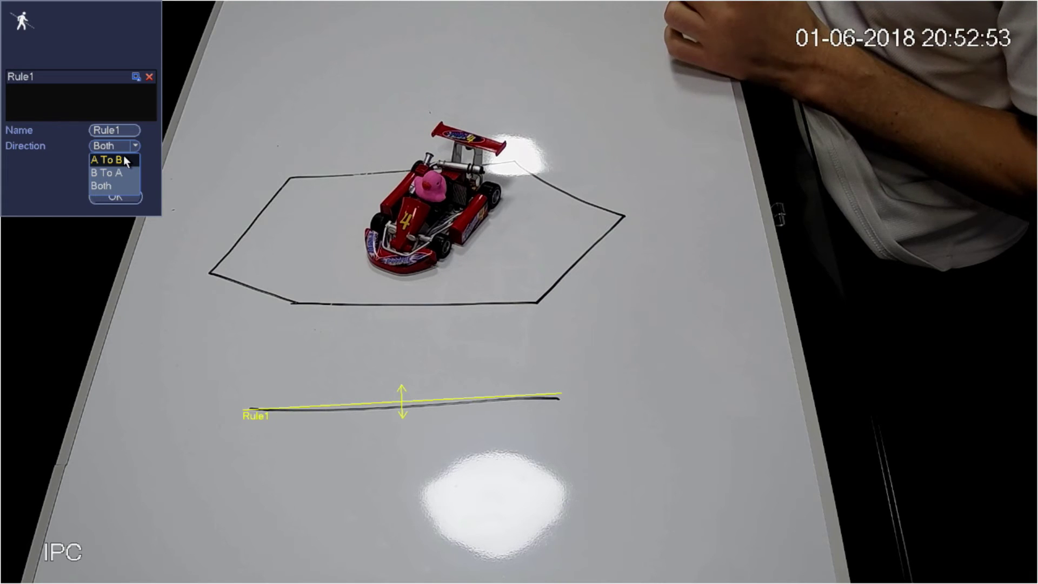
{"action": "left_click", "coordinate": [124, 158]}
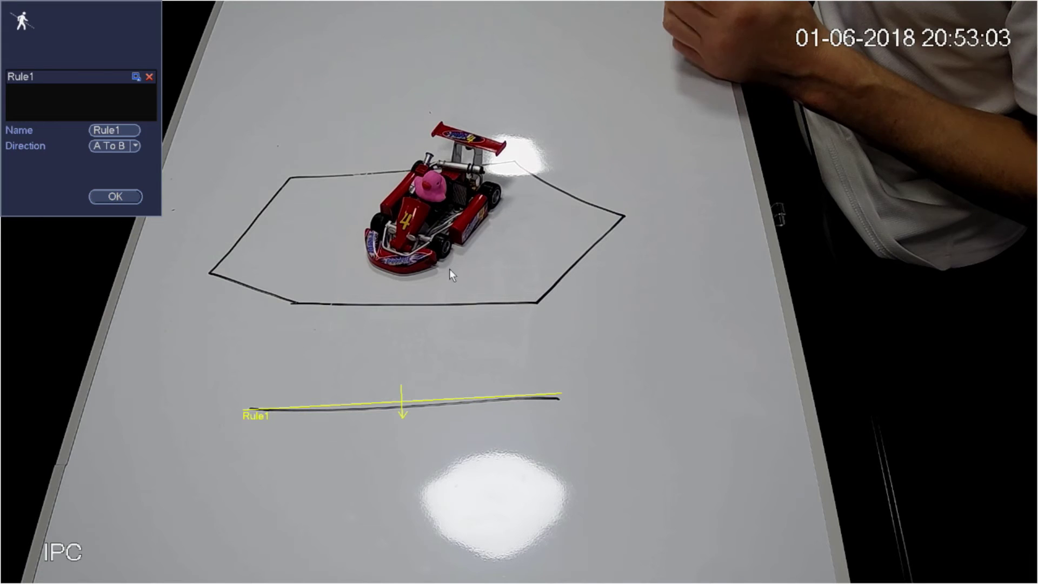
Step: Enlarge the small target filter box of the tripwire rule and confirm its drawing settings
{"action": "left_click", "coordinate": [135, 78]}
{"action": "left_click", "coordinate": [135, 77]}
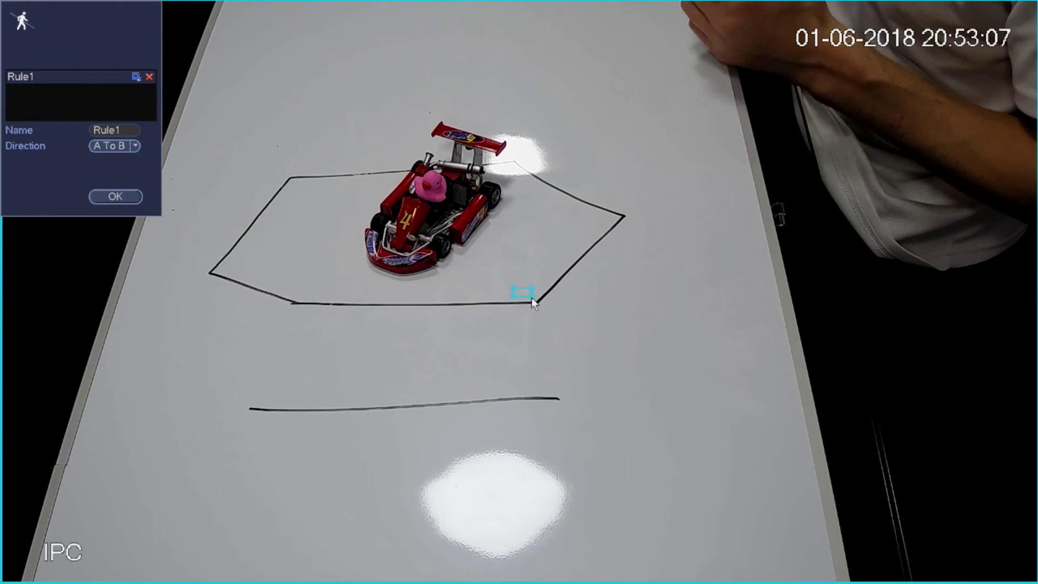
{"action": "left_click_drag", "start_coordinate": [531, 298], "coordinate": [574, 349]}
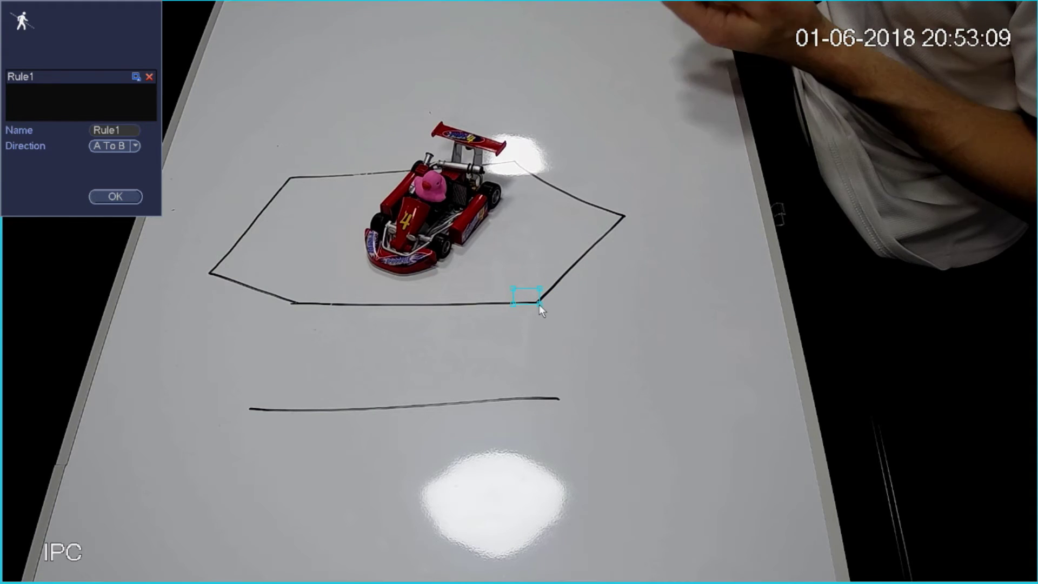
{"action": "left_click", "coordinate": [116, 197]}
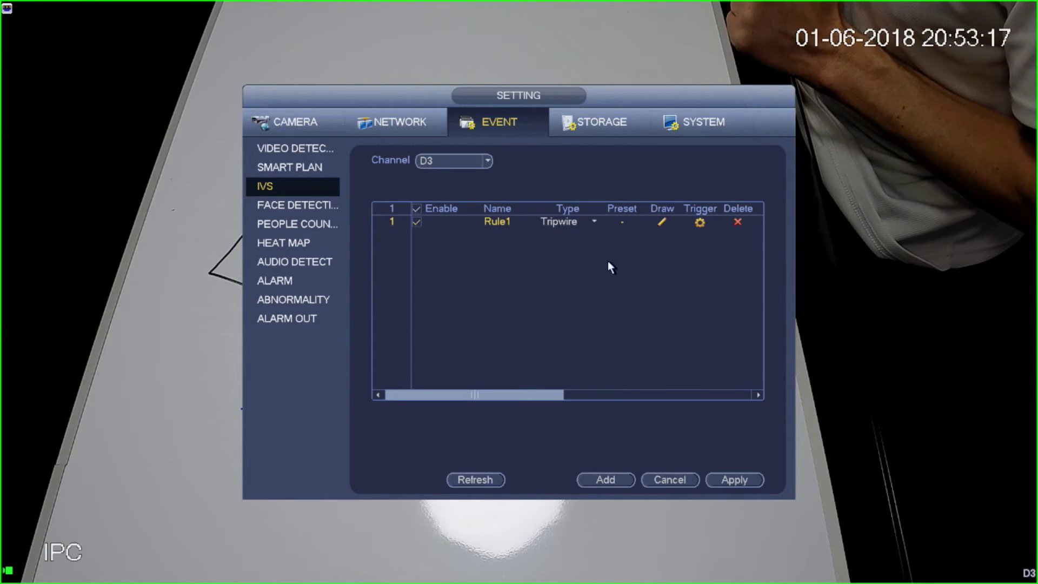
Step: Add a second rule of type Intrusion and trace its detection area around the six-sided outline on the whiteboard
{"action": "left_click", "coordinate": [595, 479]}
{"action": "left_click", "coordinate": [581, 233]}
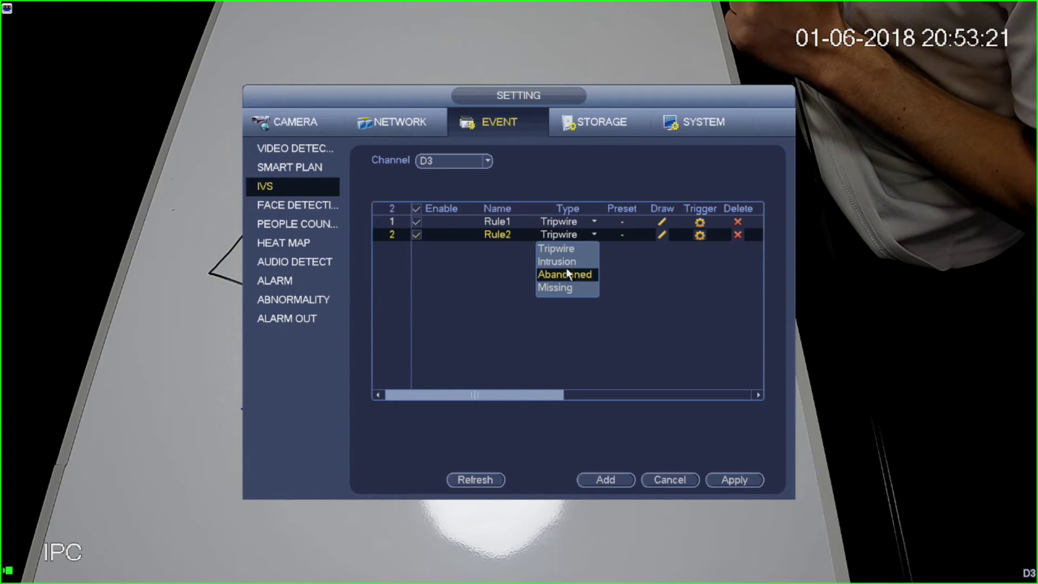
{"action": "left_click", "coordinate": [555, 259]}
{"action": "left_click", "coordinate": [661, 235]}
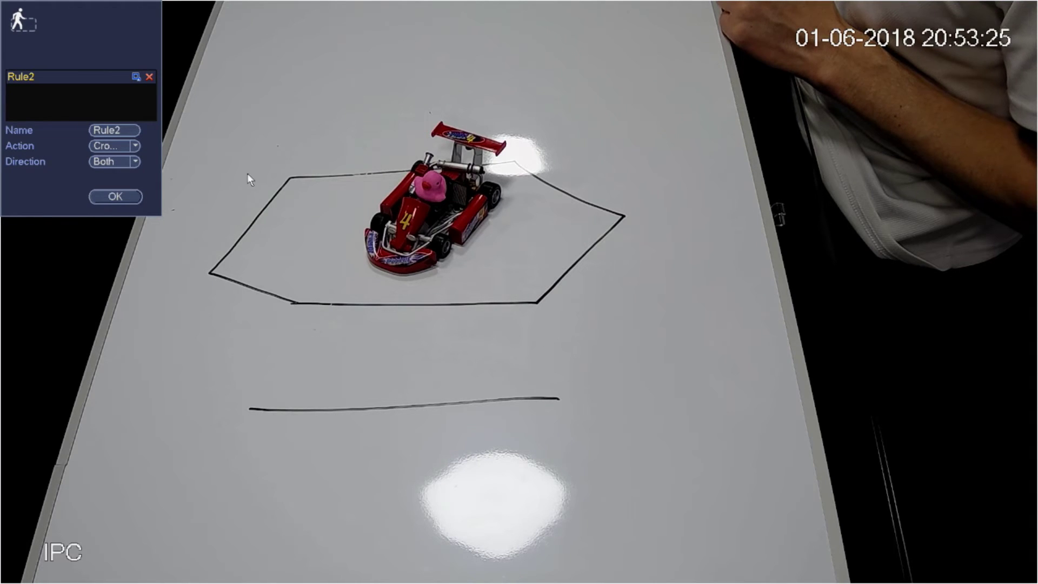
{"action": "left_click", "coordinate": [290, 175]}
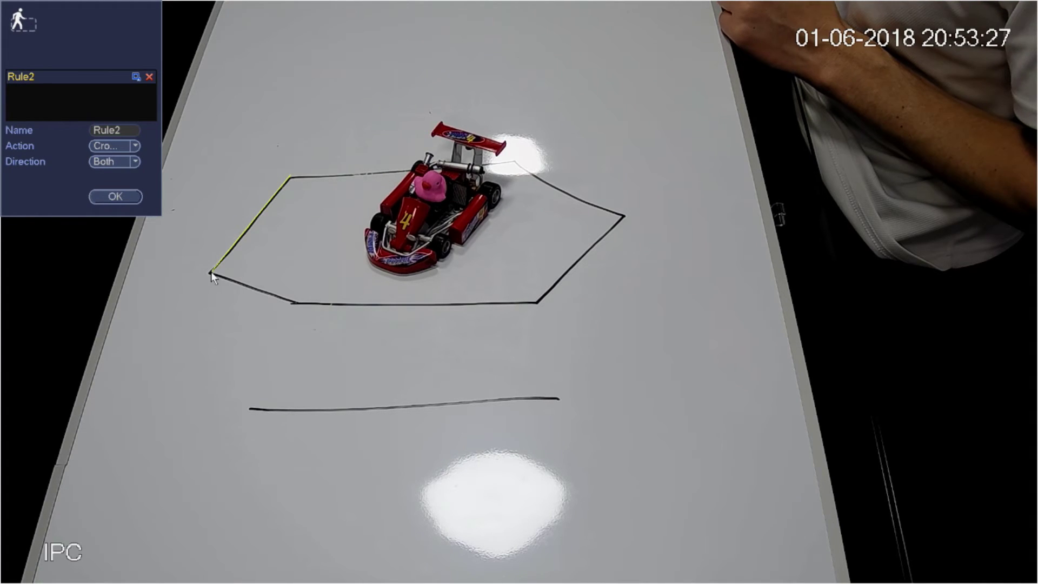
{"action": "left_click", "coordinate": [625, 215]}
{"action": "left_click", "coordinate": [512, 163]}
{"action": "right_click", "coordinate": [512, 164]}
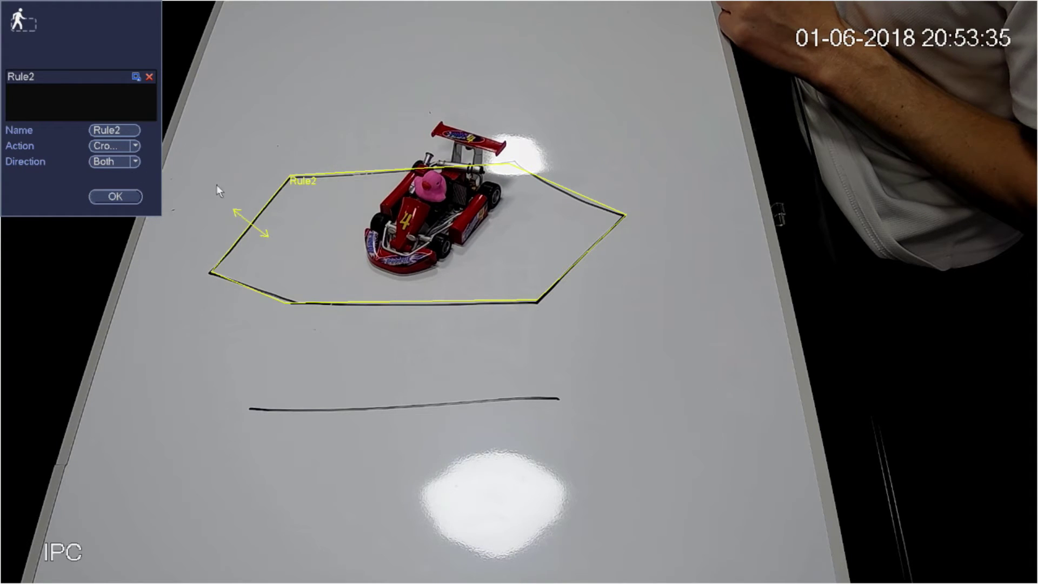
Step: Set the intrusion rule's direction to Enter, try the Appear action, and set the action back to Crossing area
{"action": "left_click", "coordinate": [120, 164]}
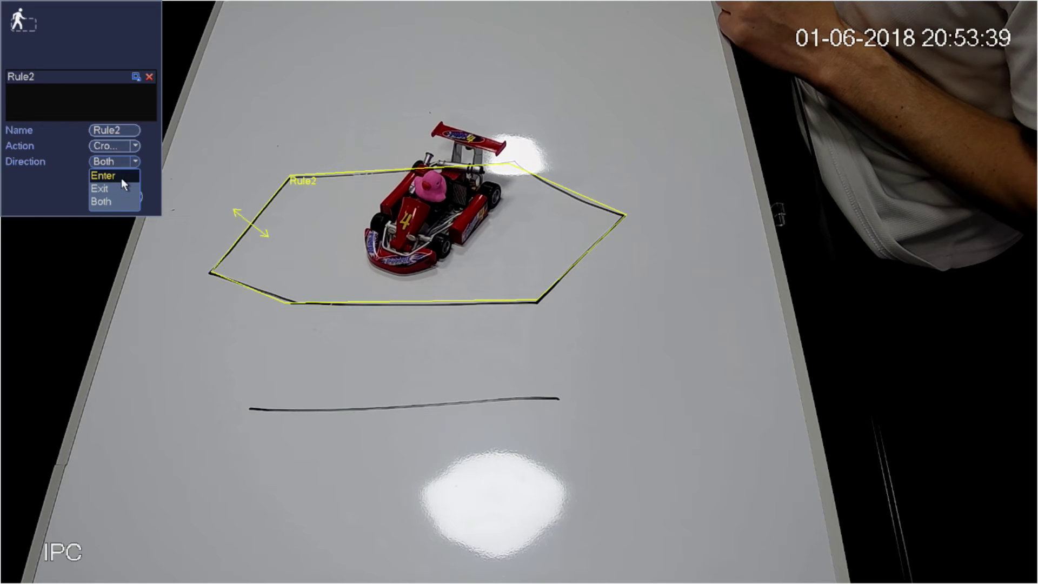
{"action": "left_click", "coordinate": [121, 177]}
{"action": "left_click", "coordinate": [130, 147]}
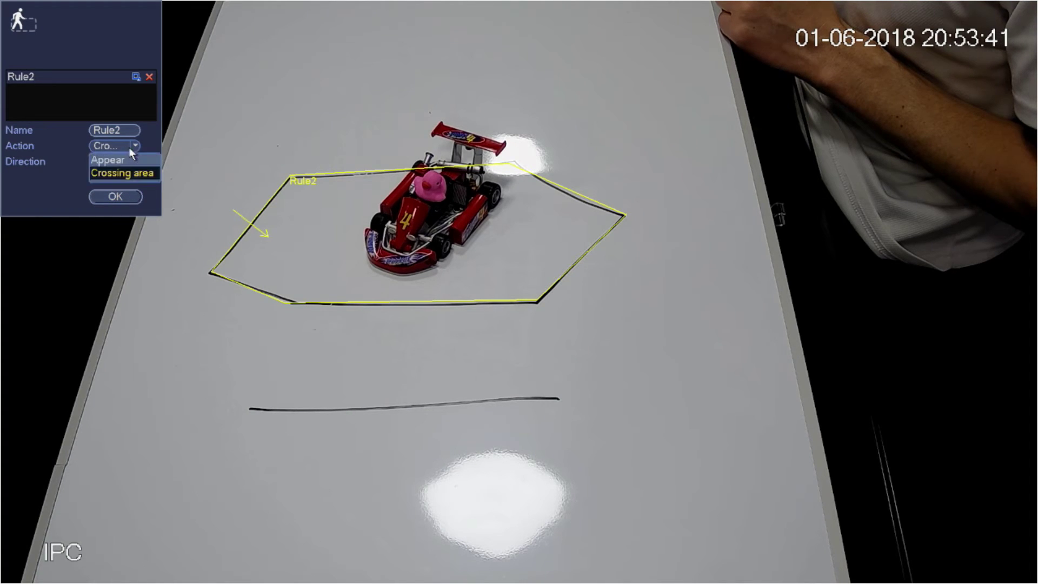
{"action": "left_click", "coordinate": [116, 160]}
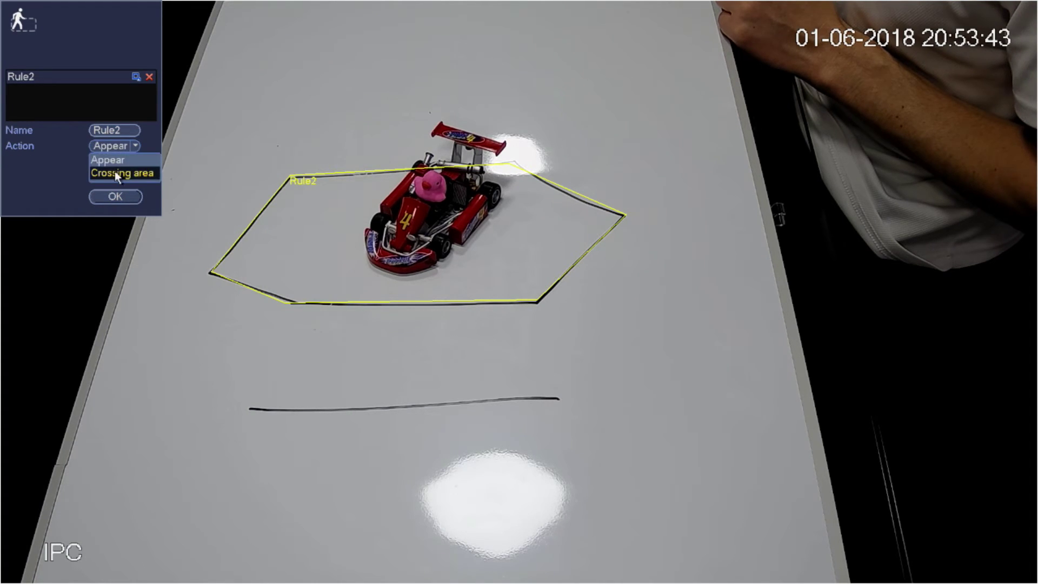
{"action": "left_click", "coordinate": [114, 171]}
{"action": "left_click", "coordinate": [114, 163]}
{"action": "left_click", "coordinate": [115, 174]}
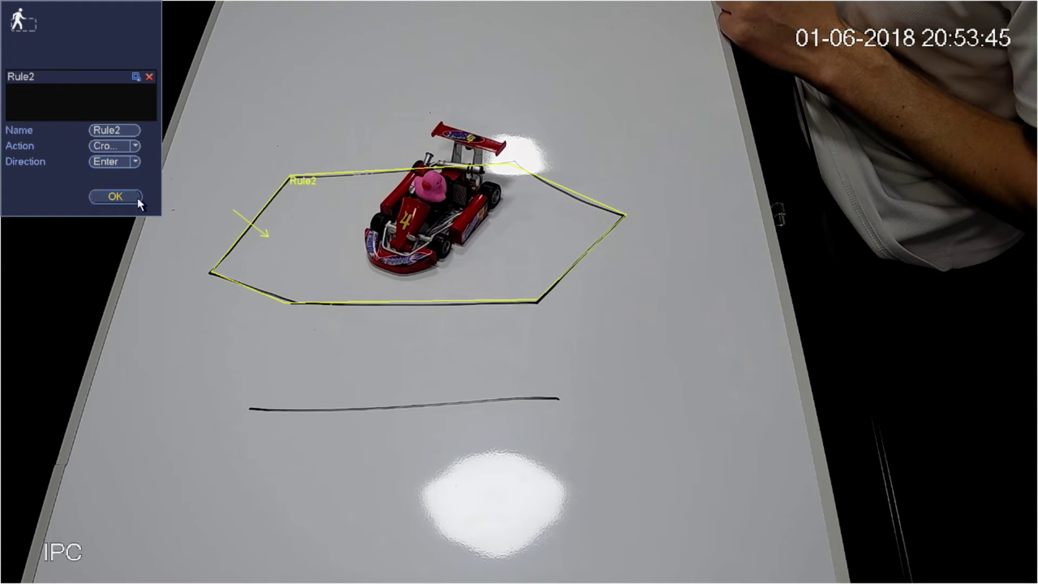
Step: Enlarge the intrusion rule's small target filter box, shrink the large one towards the outline, and confirm the drawing settings
{"action": "left_click", "coordinate": [133, 80]}
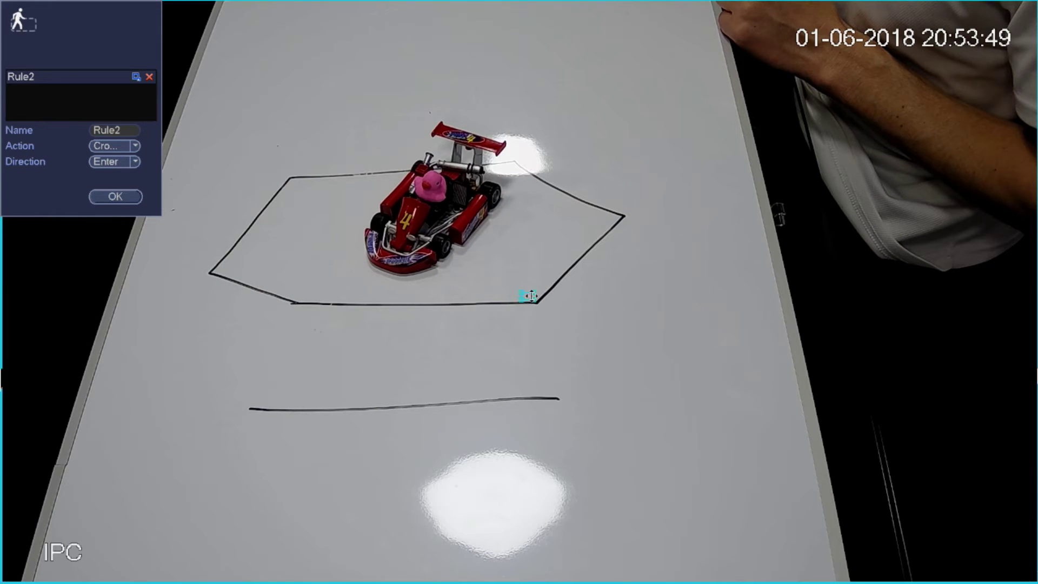
{"action": "left_click_drag", "start_coordinate": [463, 245], "coordinate": [510, 275]}
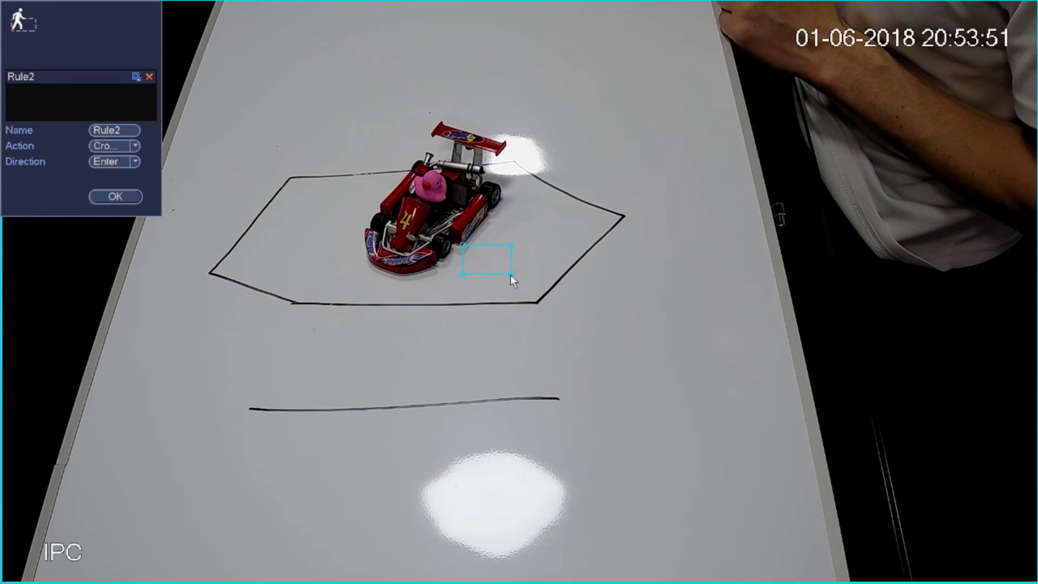
{"action": "left_click_drag", "start_coordinate": [1036, 2], "coordinate": [644, 144]}
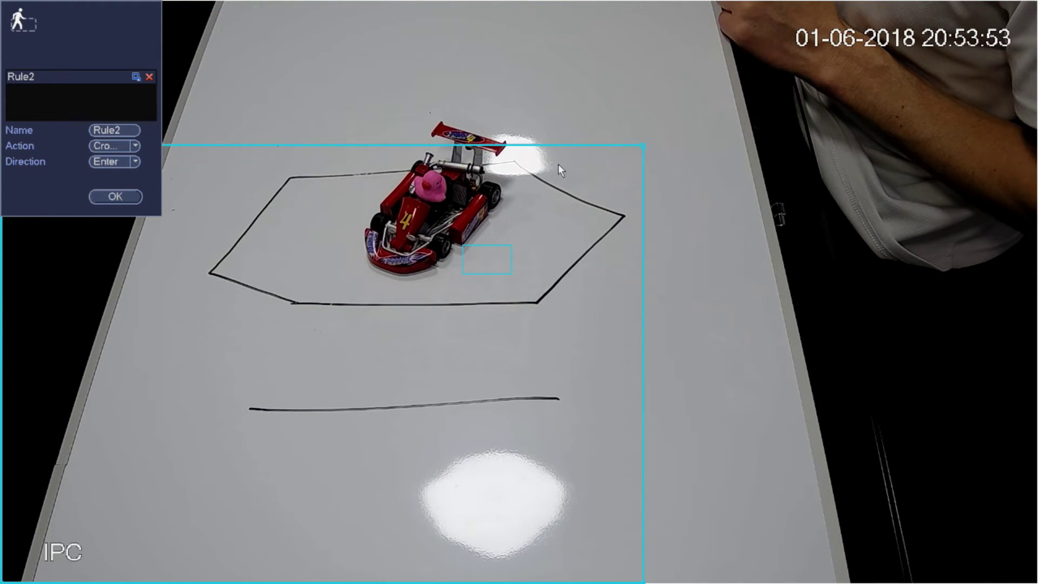
{"action": "left_click", "coordinate": [110, 197]}
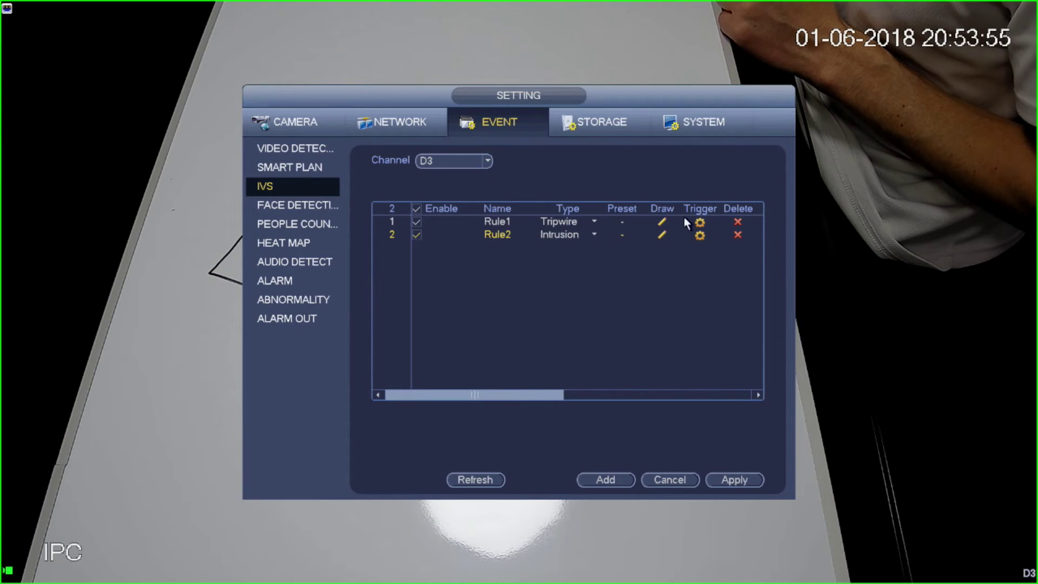
Step: Confirm the trigger settings of the intrusion and tripwire rules, and apply both rules, returning to live view
{"action": "left_click", "coordinate": [701, 234]}
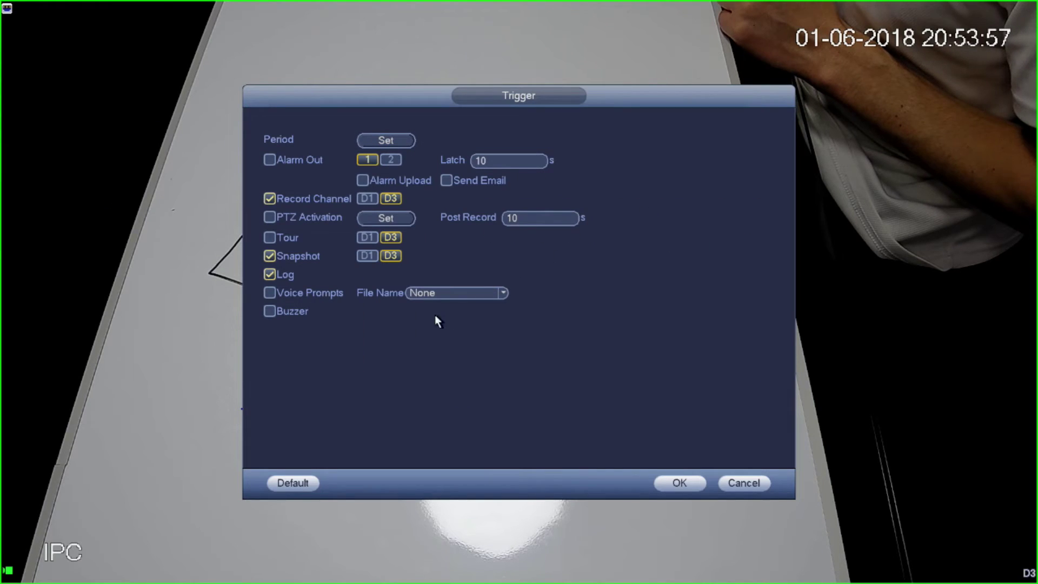
{"action": "left_click", "coordinate": [676, 482]}
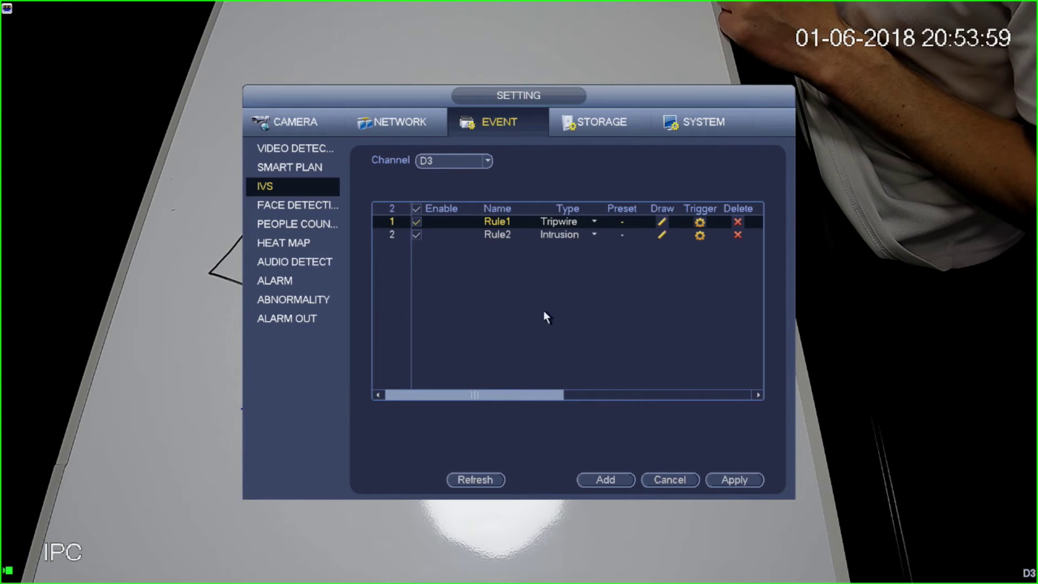
{"action": "left_click", "coordinate": [689, 228]}
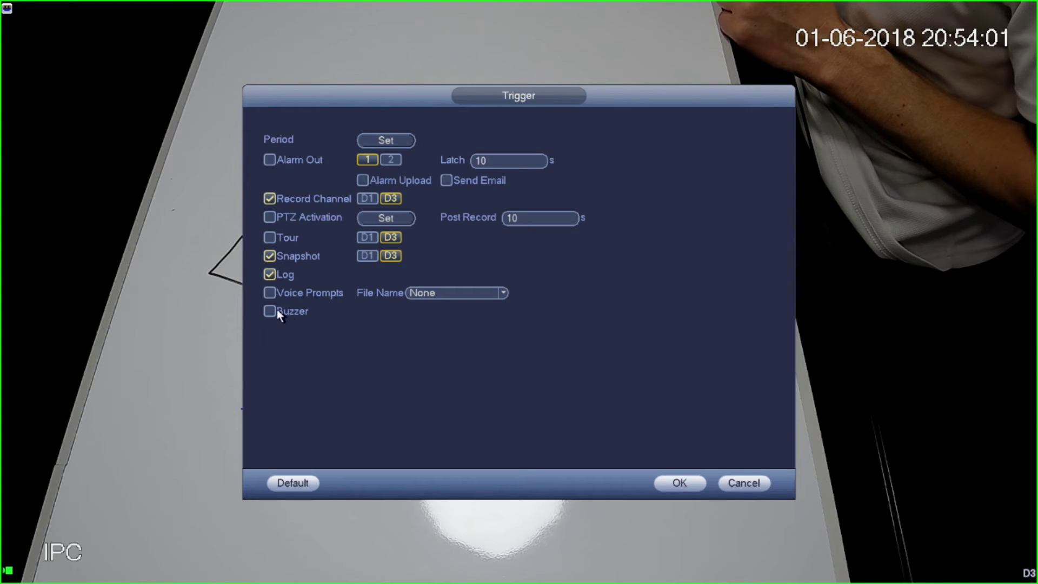
{"action": "left_click", "coordinate": [664, 482]}
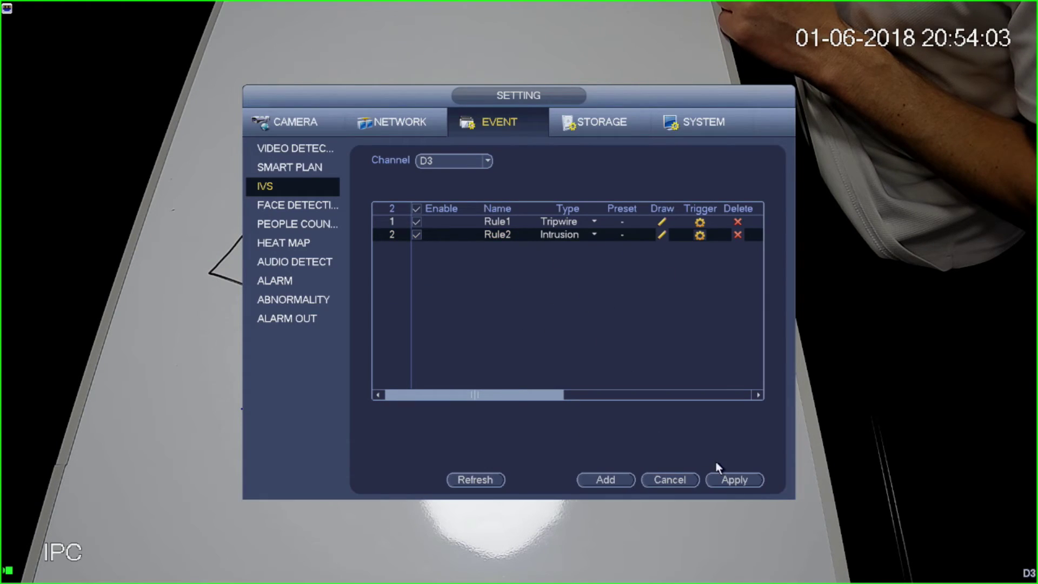
{"action": "left_click", "coordinate": [725, 480]}
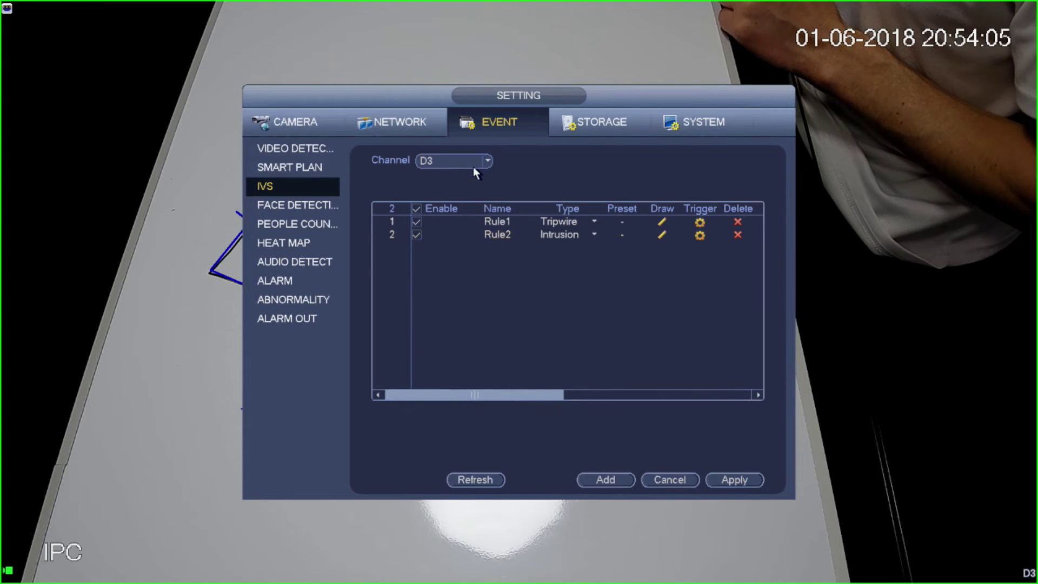
{"action": "right_click", "coordinate": [538, 308]}
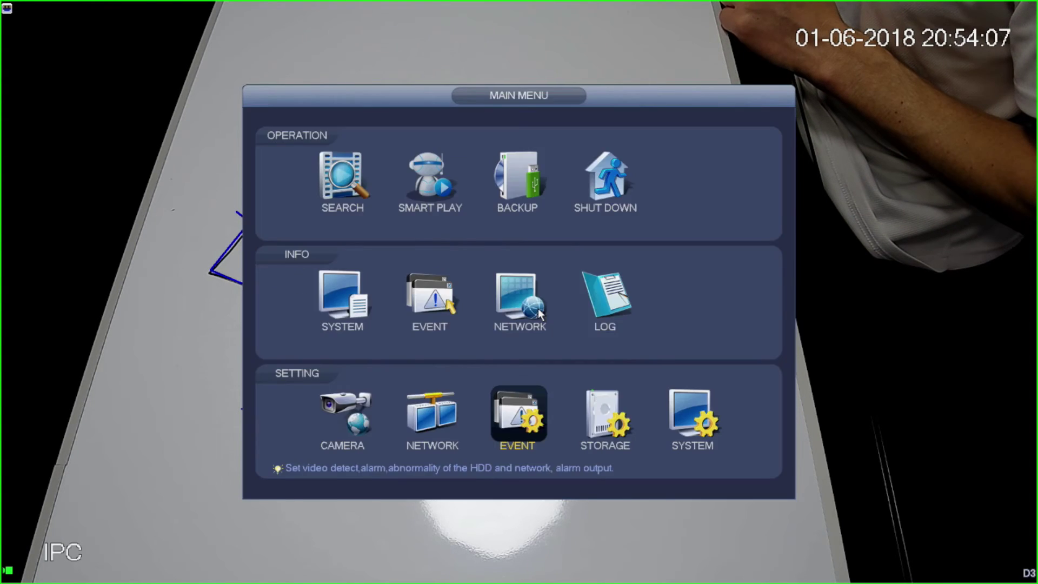
{"action": "right_click", "coordinate": [538, 308]}
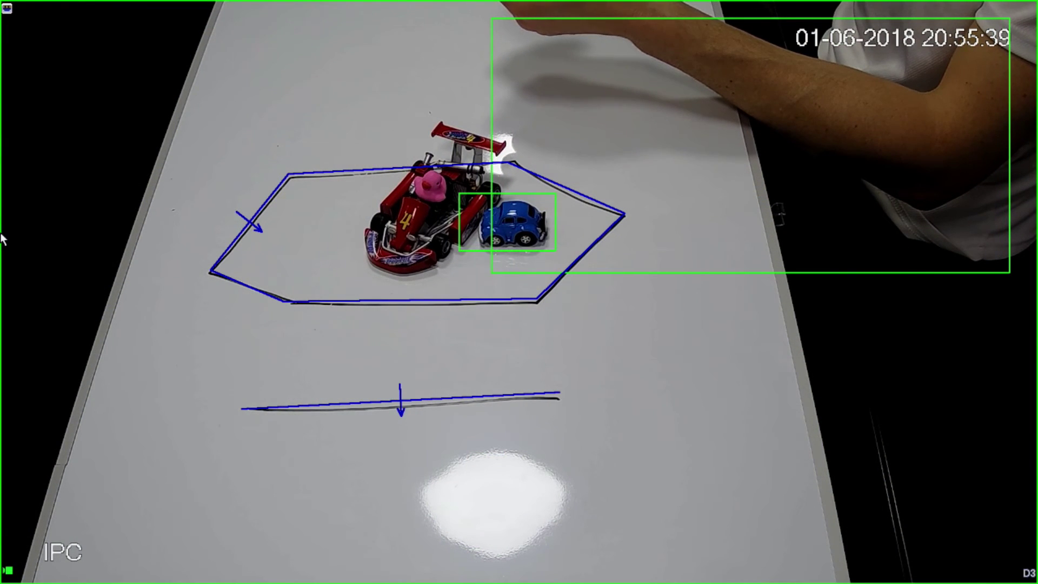
Step: Examine the recording schedule of channel D3, including Sunday's period settings, to check that IVS recording is enabled
{"action": "right_click", "coordinate": [160, 190]}
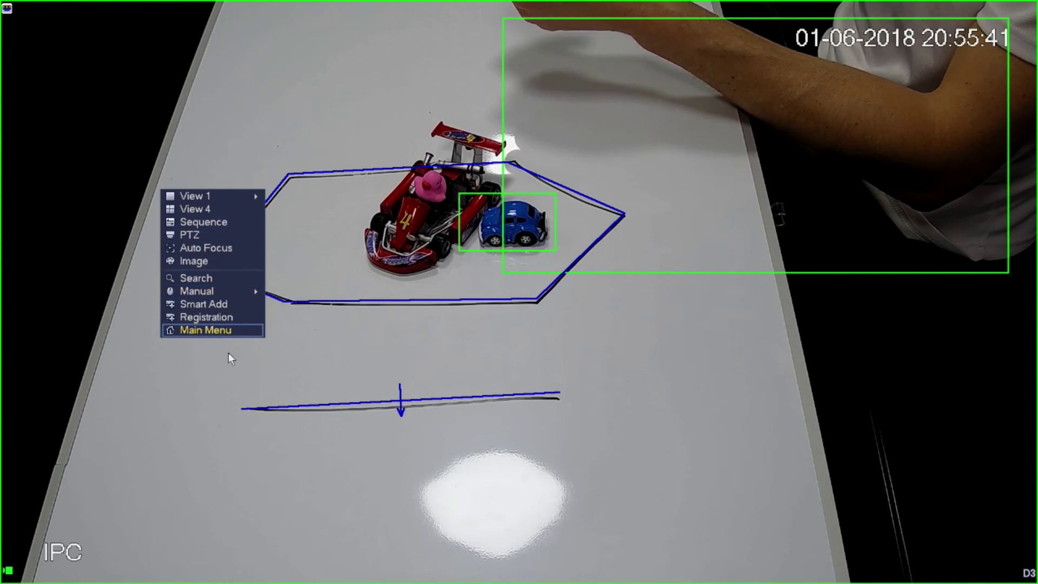
{"action": "left_click", "coordinate": [241, 333]}
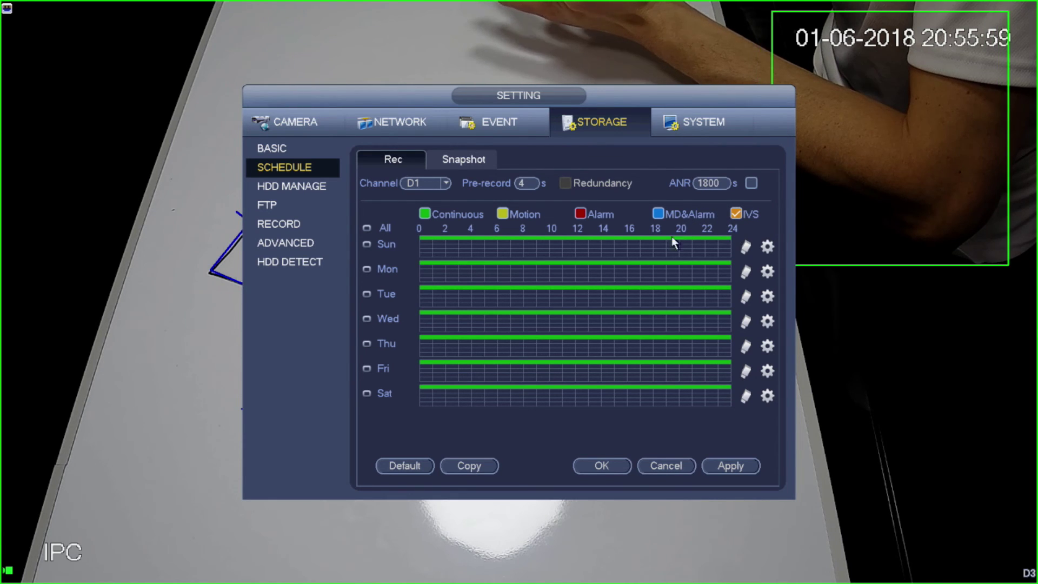
{"action": "left_click", "coordinate": [445, 185]}
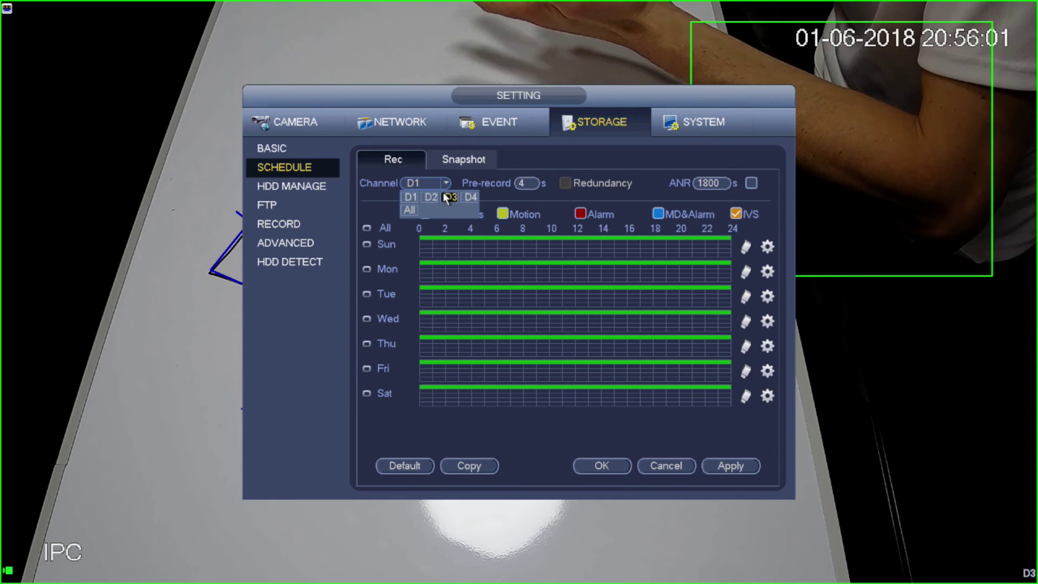
{"action": "left_click", "coordinate": [451, 198]}
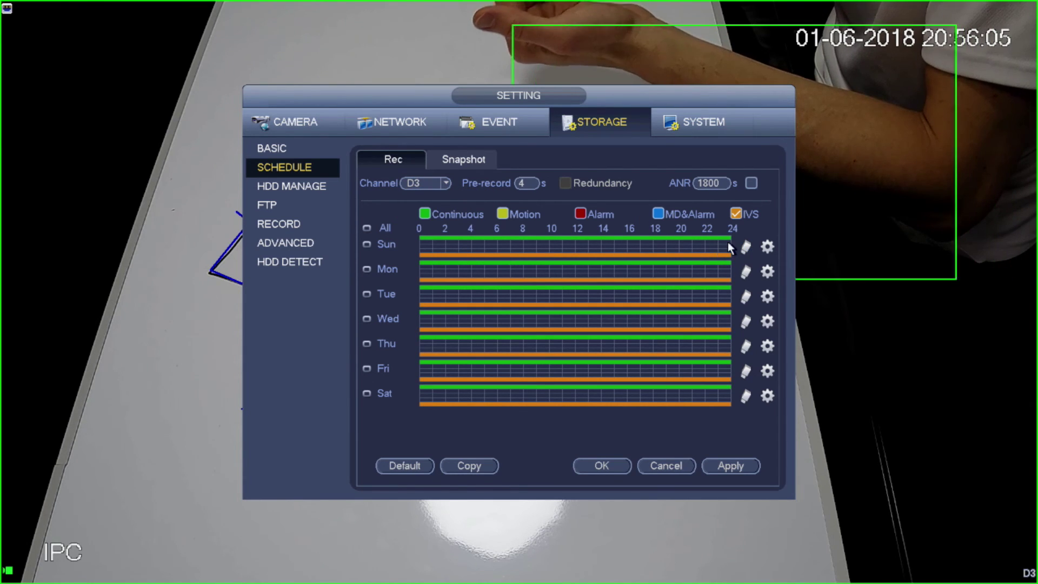
{"action": "left_click", "coordinate": [768, 247]}
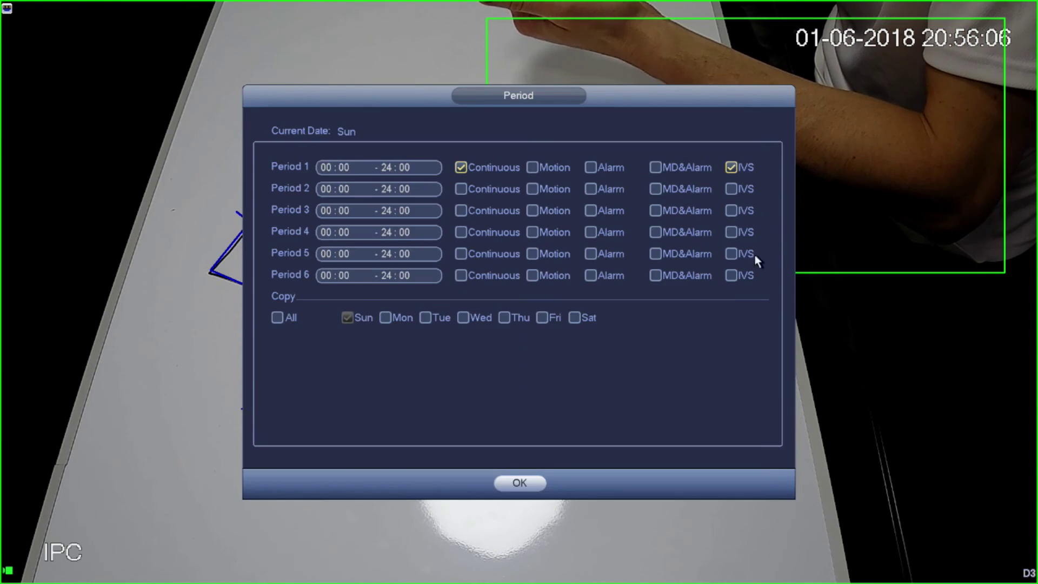
{"action": "right_click", "coordinate": [731, 169]}
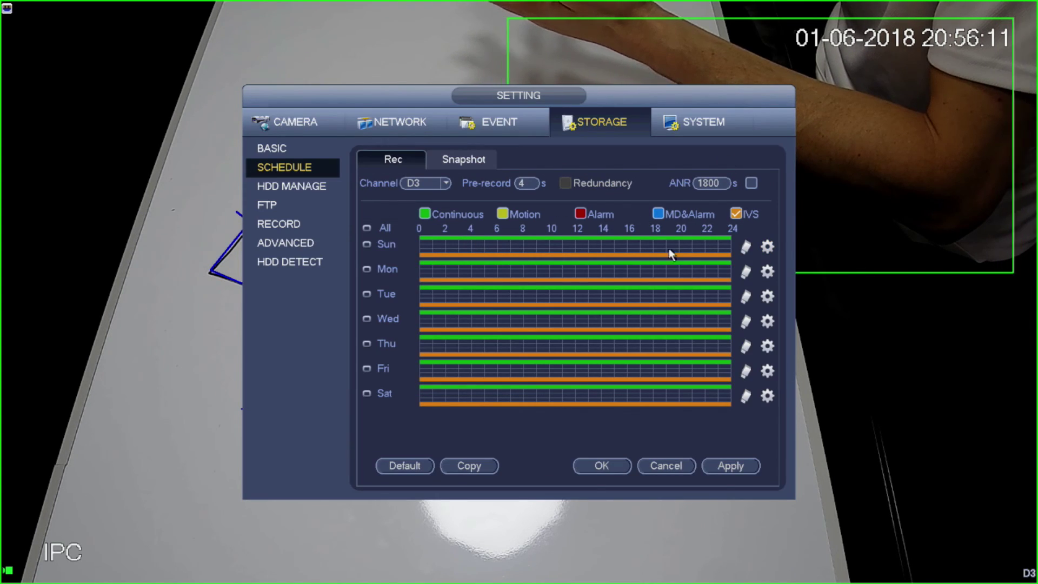